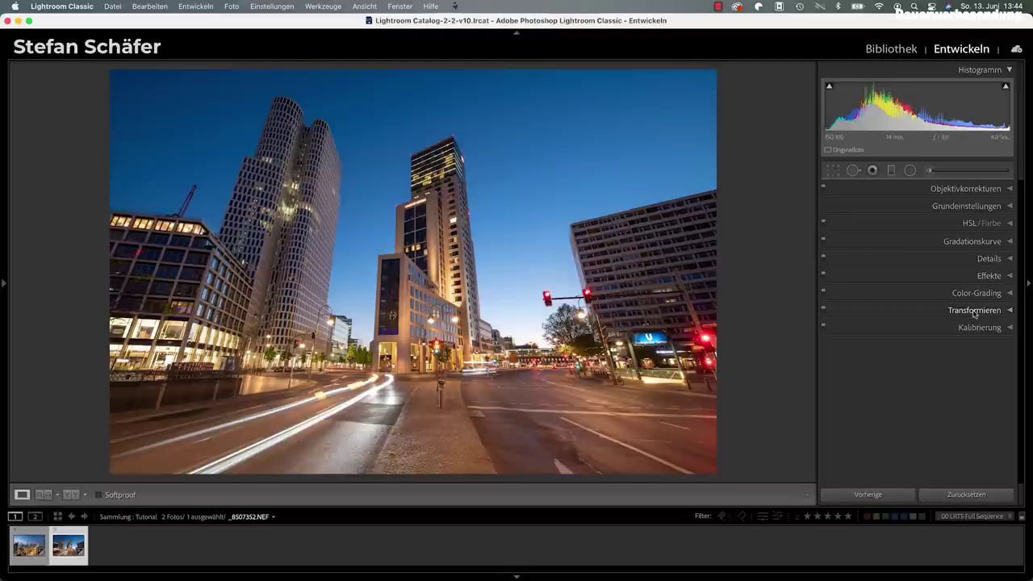
# - Expand the Transform panel to show the Upright options and sliders for the Berlin photo
pyautogui.click(974, 312)
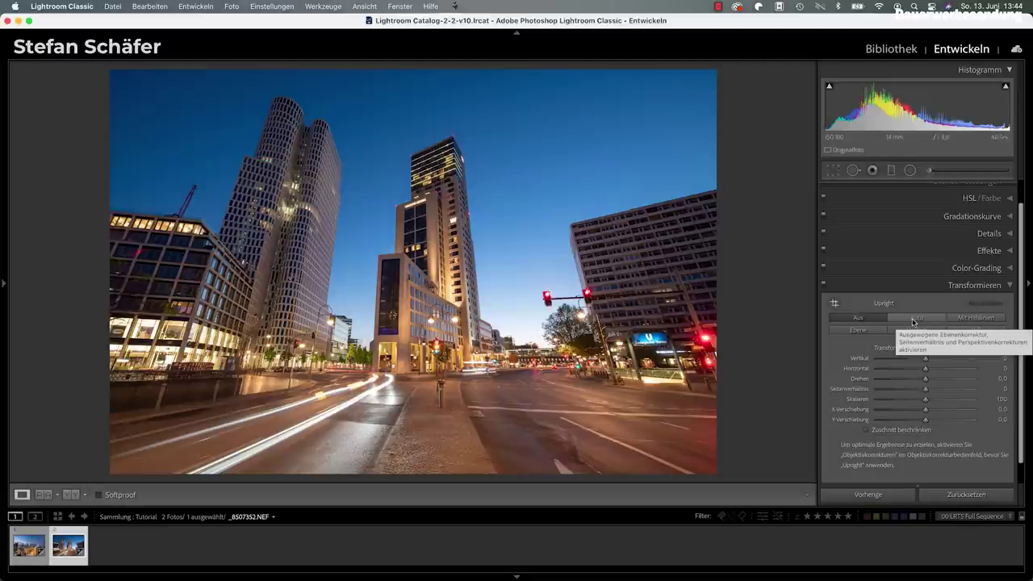
# - Apply Upright Auto, then Vertical correction to straighten the Berlin towers
pyautogui.click(942, 322)
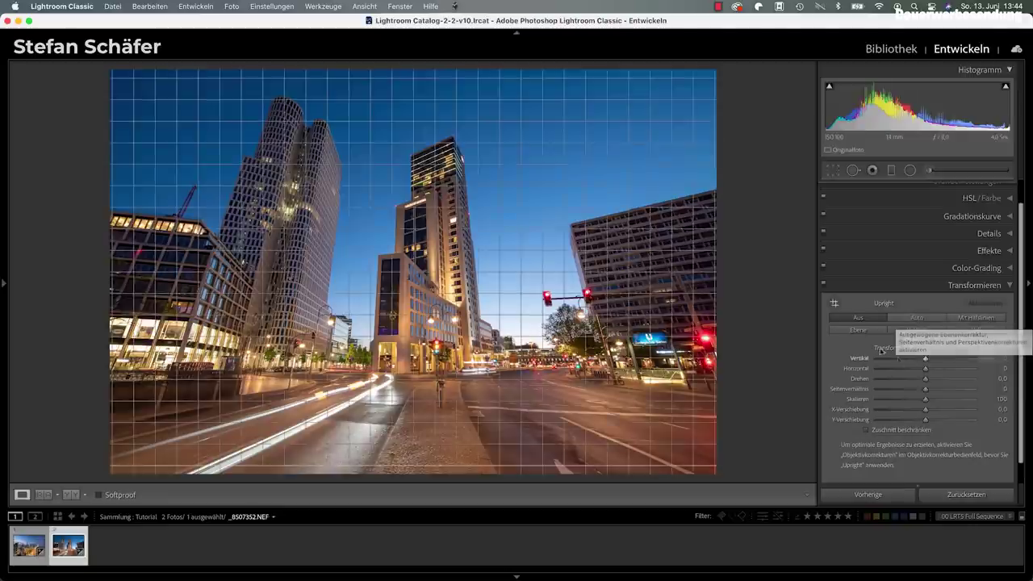
pyautogui.click(916, 320)
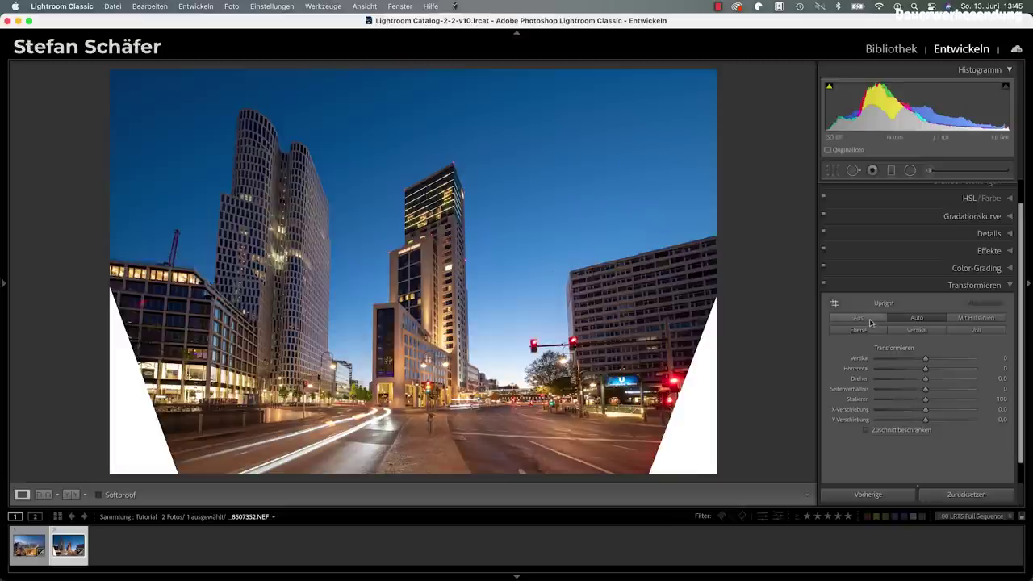
pyautogui.click(906, 317)
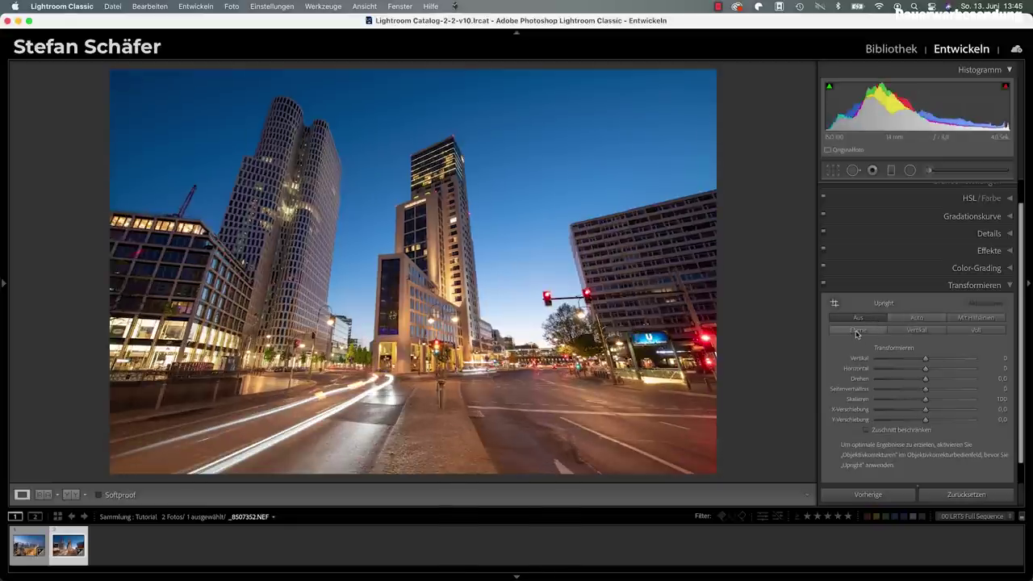
pyautogui.click(914, 331)
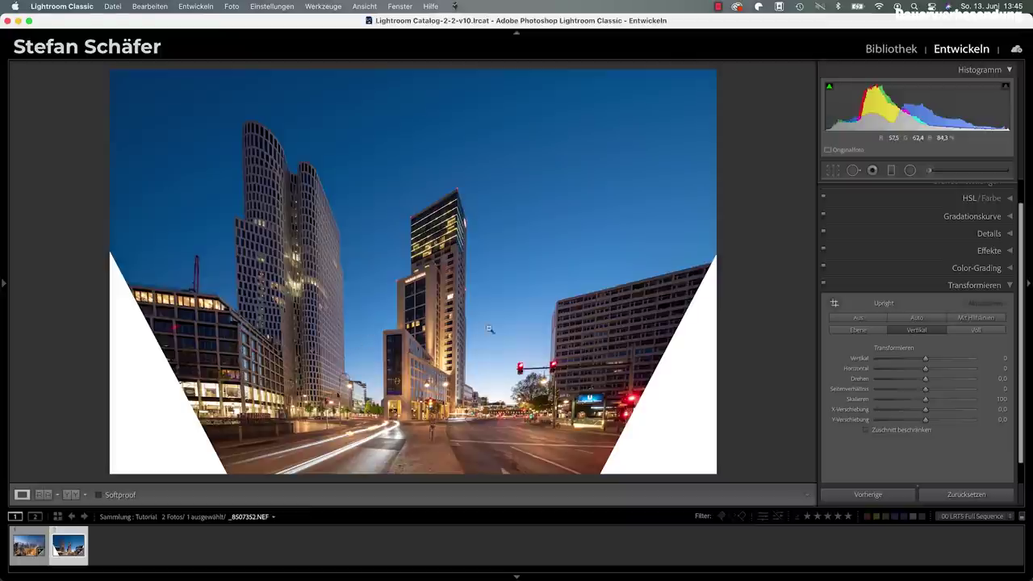
# - Try Level and Full Upright, set Upright to Off, then activate Guided mode
pyautogui.click(857, 330)
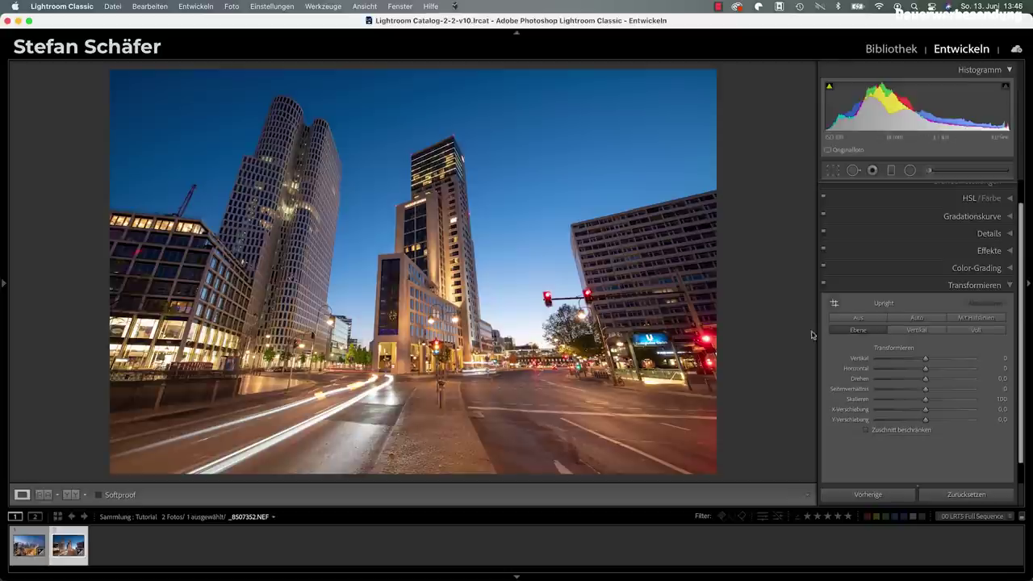
pyautogui.click(869, 320)
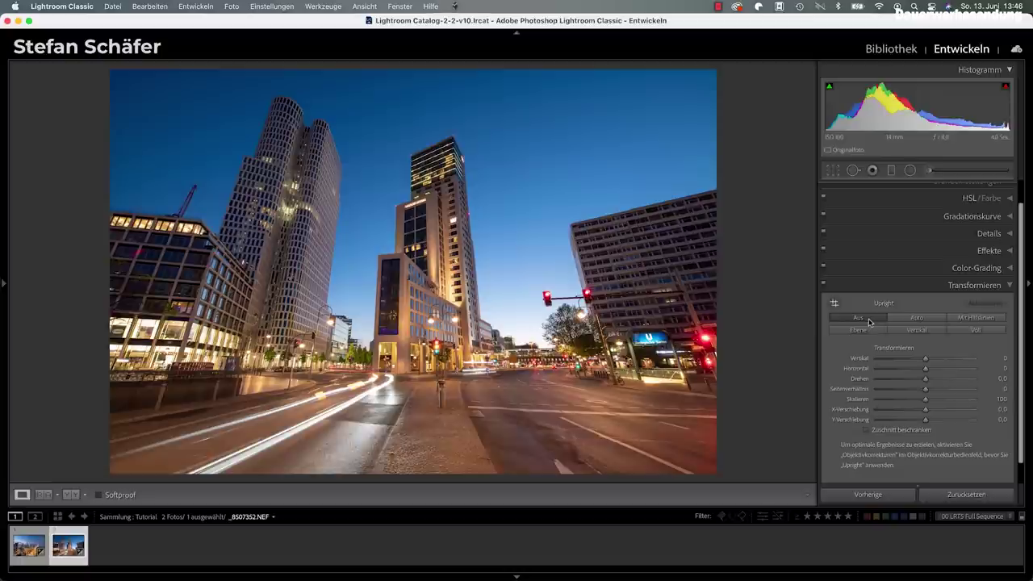
pyautogui.click(986, 333)
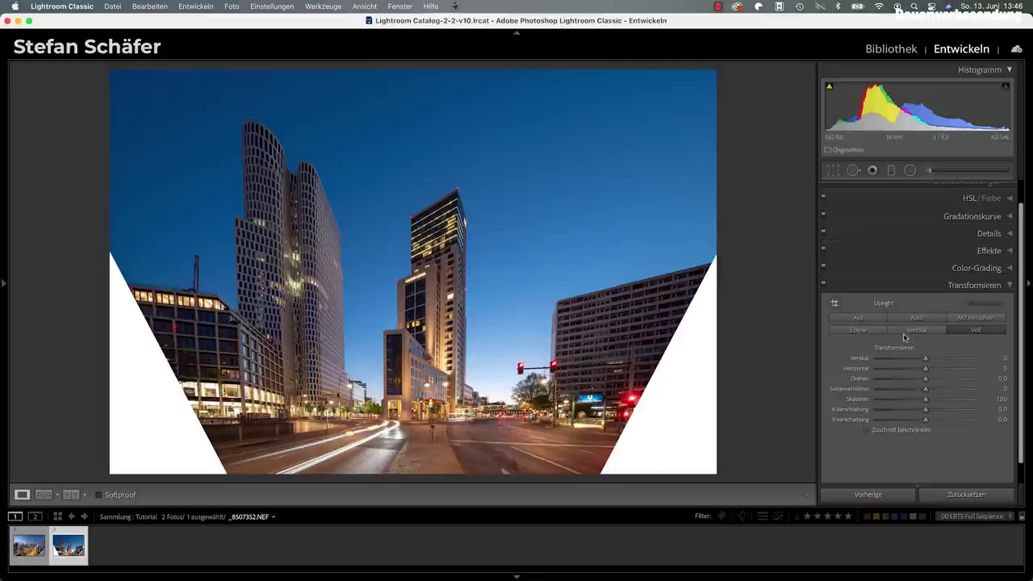
pyautogui.click(865, 320)
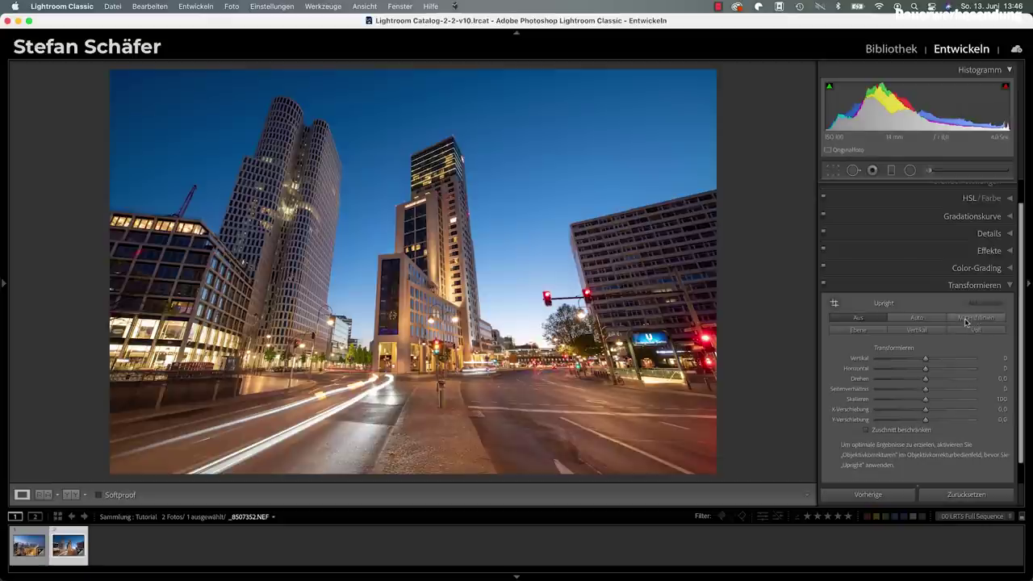
pyautogui.click(966, 319)
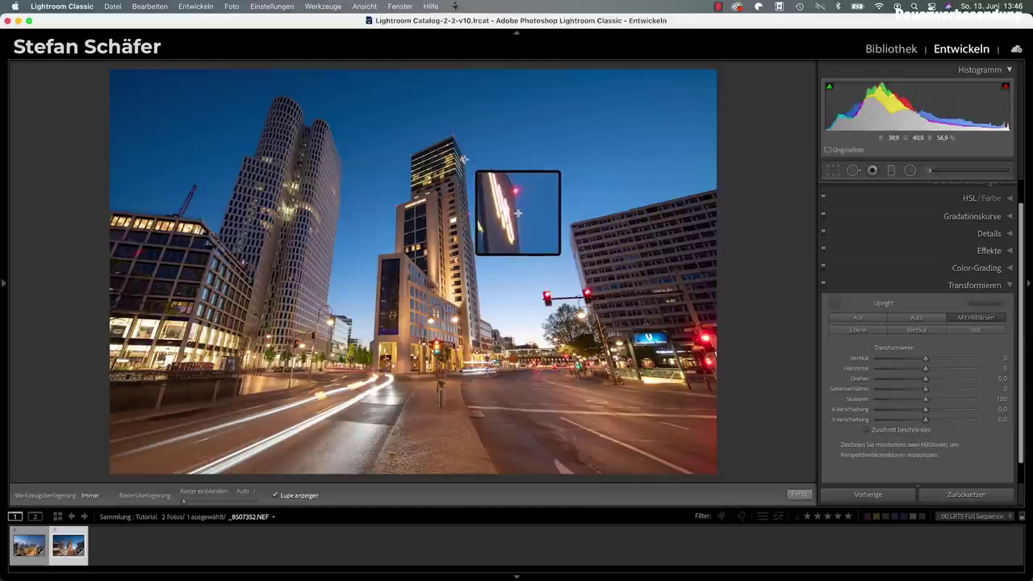
# - Draw Upright guides along the central tower's edge and the left tower's edge
pyautogui.moveTo(463, 159); pyautogui.dragTo(479, 315)
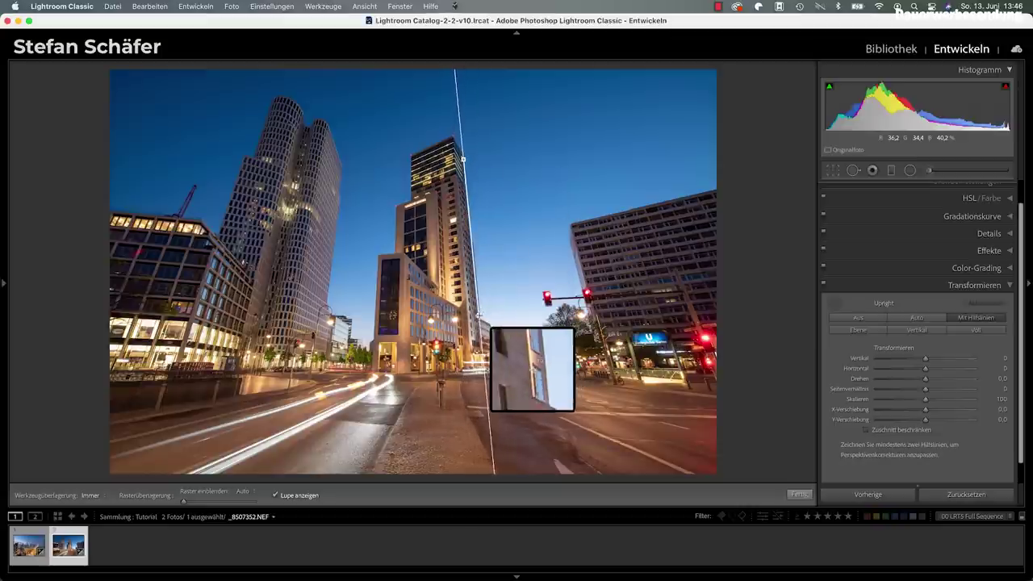
pyautogui.moveTo(479, 315); pyautogui.dragTo(475, 275)
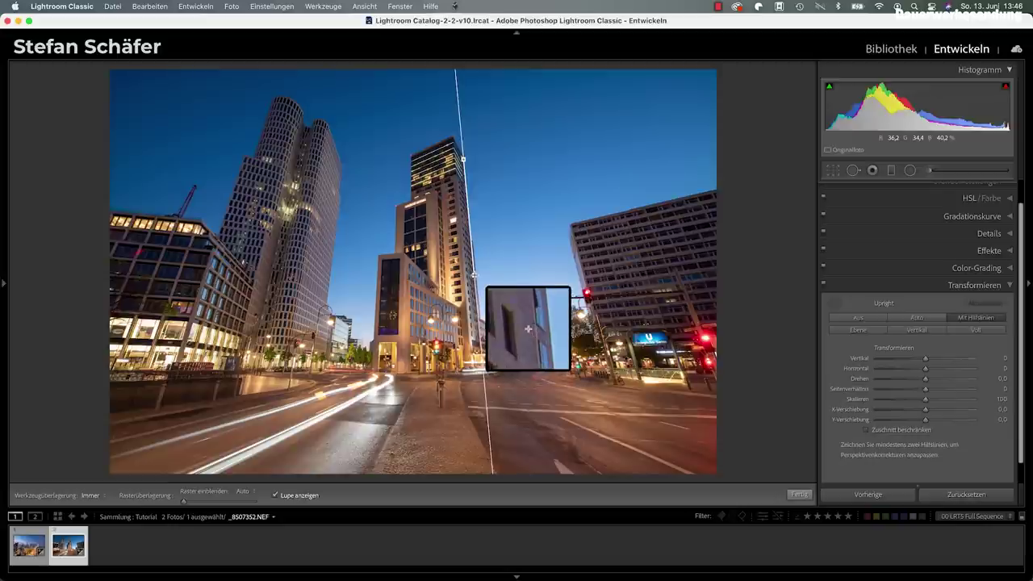
pyautogui.moveTo(474, 276)
pyautogui.mouseDown()
pyautogui.moveTo(471, 237)
pyautogui.moveTo(479, 318)
pyautogui.mouseUp()
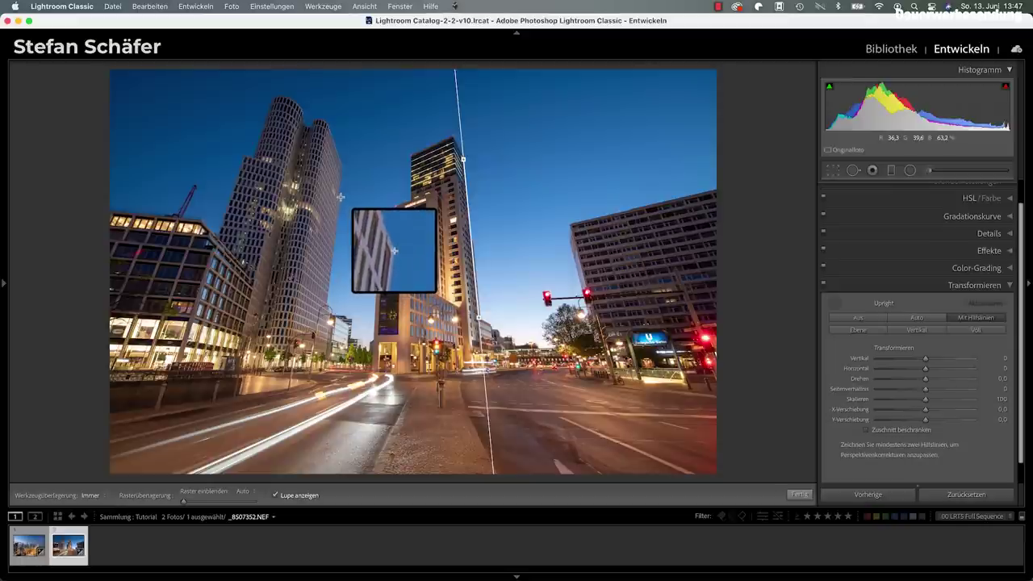
pyautogui.moveTo(341, 196); pyautogui.dragTo(335, 227)
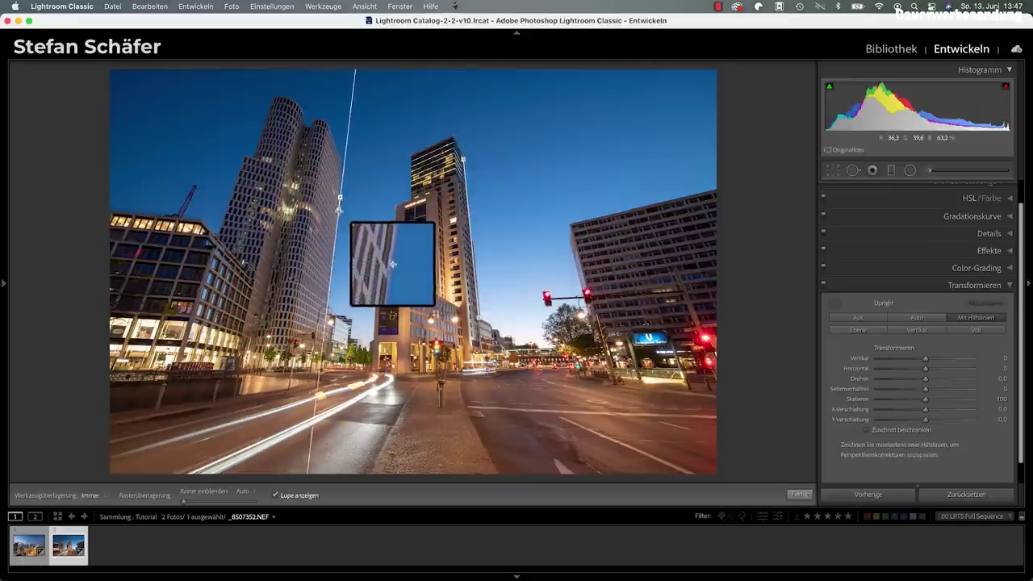
pyautogui.moveTo(335, 227); pyautogui.dragTo(326, 303)
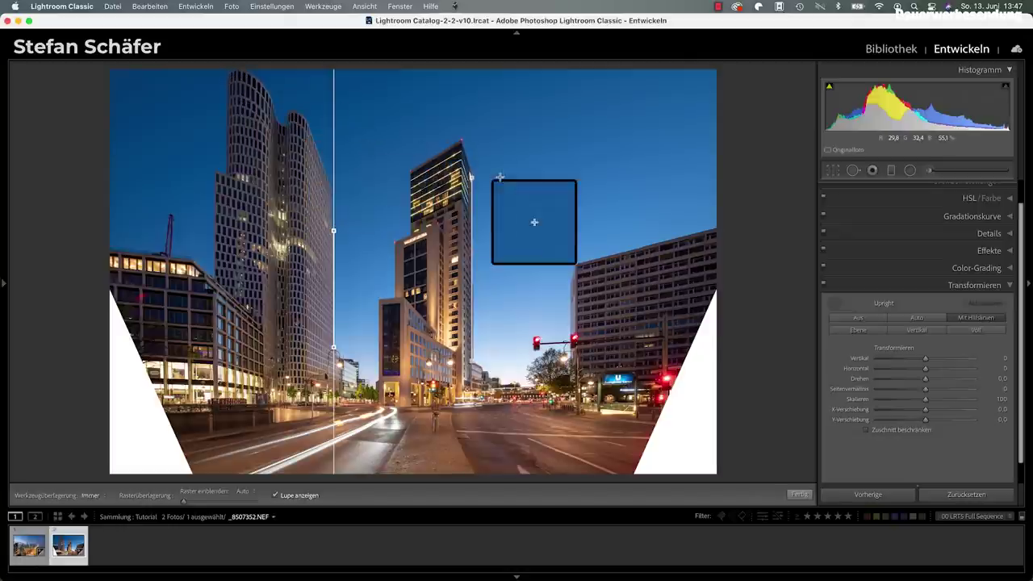
# - Finish the guided correction and lower the Vertical transform slider to -8
pyautogui.click(835, 306)
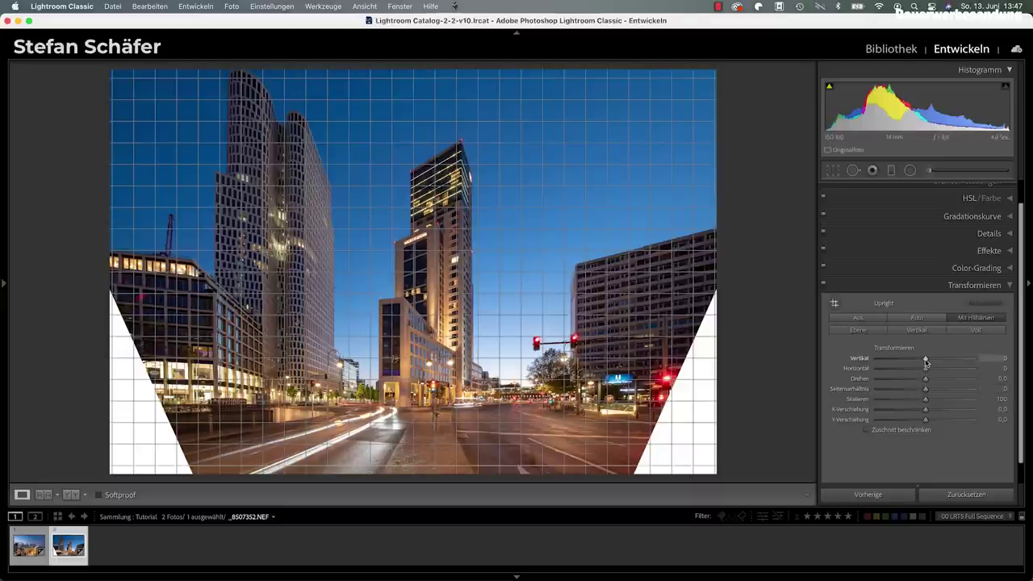
pyautogui.moveTo(926, 362)
pyautogui.mouseDown()
pyautogui.moveTo(908, 364)
pyautogui.moveTo(958, 368)
pyautogui.moveTo(904, 373)
pyautogui.moveTo(963, 371)
pyautogui.moveTo(893, 382)
pyautogui.moveTo(925, 380)
pyautogui.mouseUp()
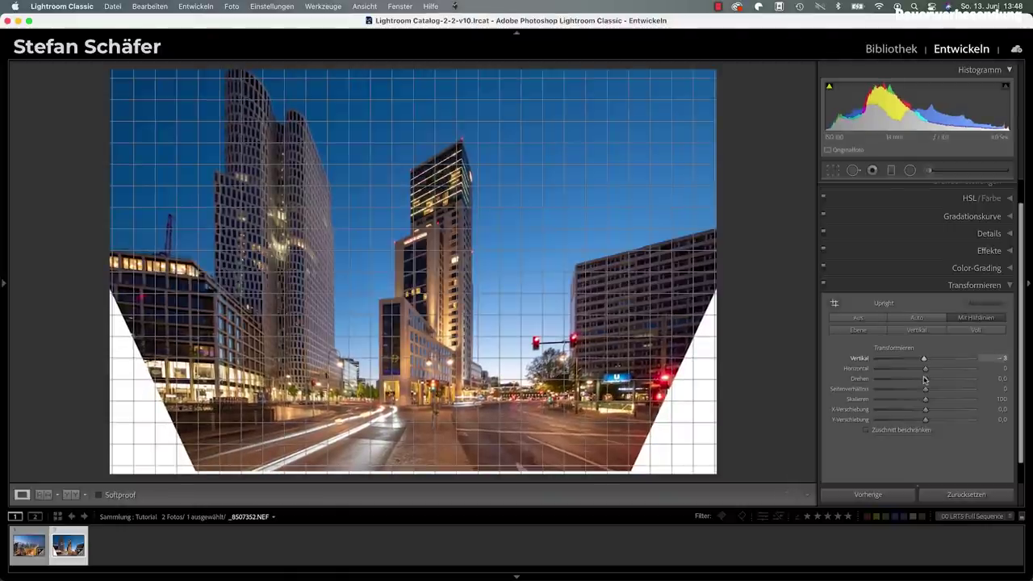
# - Fine-tune transforms to Vertical −1, Horizontal +1, Rotate 0.0 and Aspect −1
pyautogui.moveTo(925, 379); pyautogui.dragTo(927, 379)
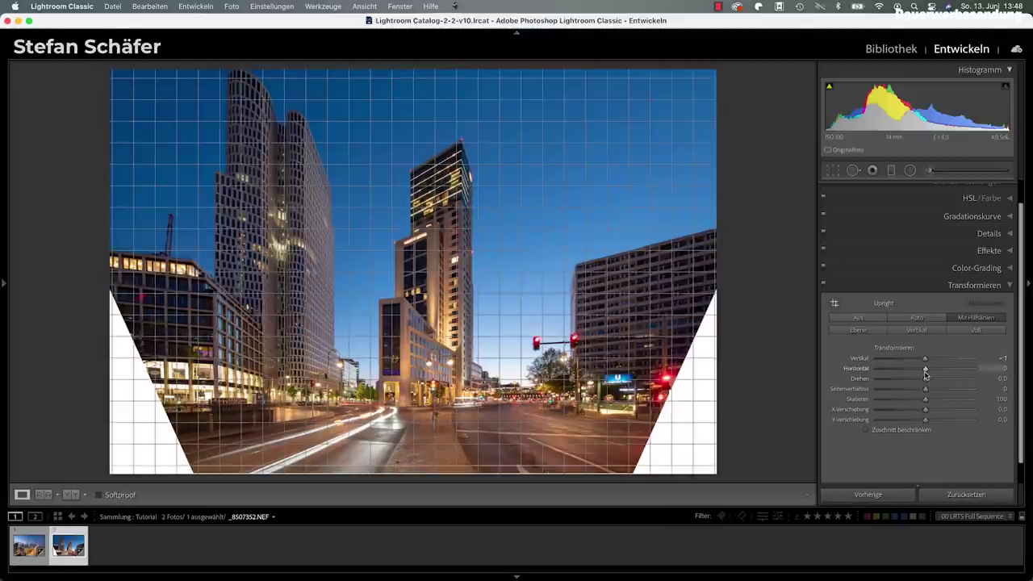
pyautogui.moveTo(924, 369)
pyautogui.mouseDown()
pyautogui.moveTo(911, 369)
pyautogui.moveTo(949, 372)
pyautogui.moveTo(911, 371)
pyautogui.moveTo(926, 371)
pyautogui.mouseUp()
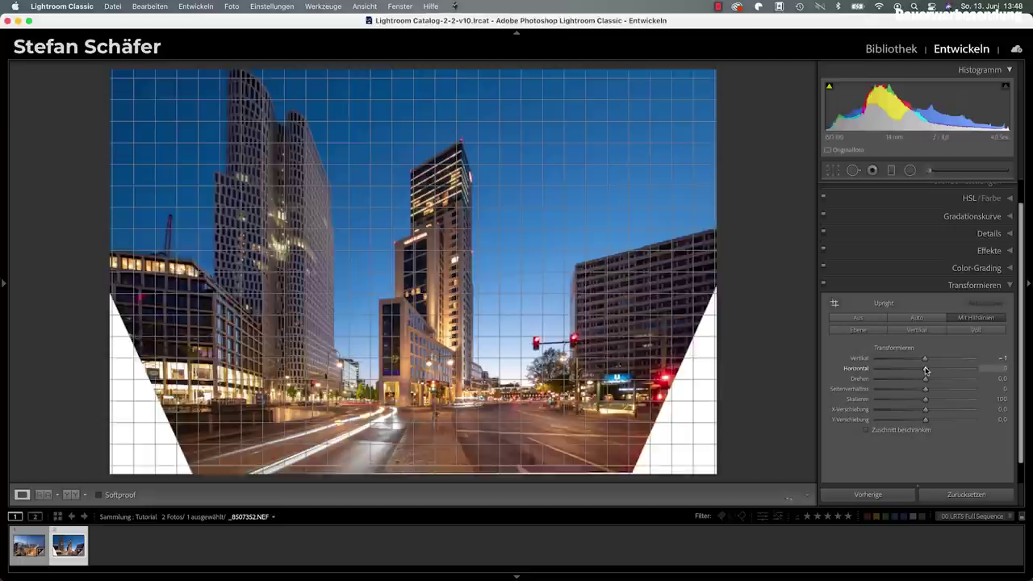
pyautogui.moveTo(925, 370); pyautogui.dragTo(926, 370)
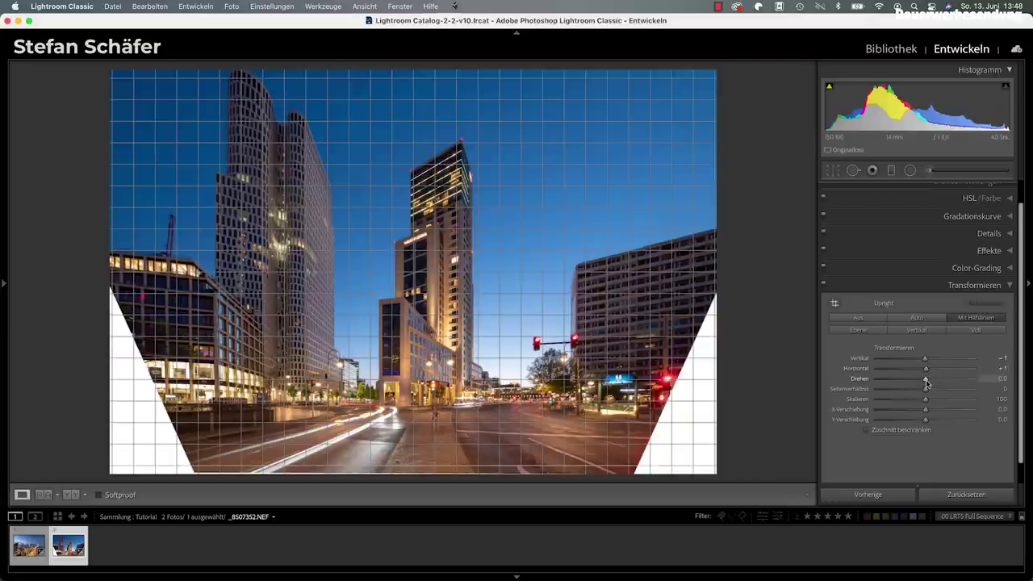
pyautogui.moveTo(934, 381)
pyautogui.mouseDown()
pyautogui.moveTo(912, 380)
pyautogui.moveTo(926, 381)
pyautogui.mouseUp()
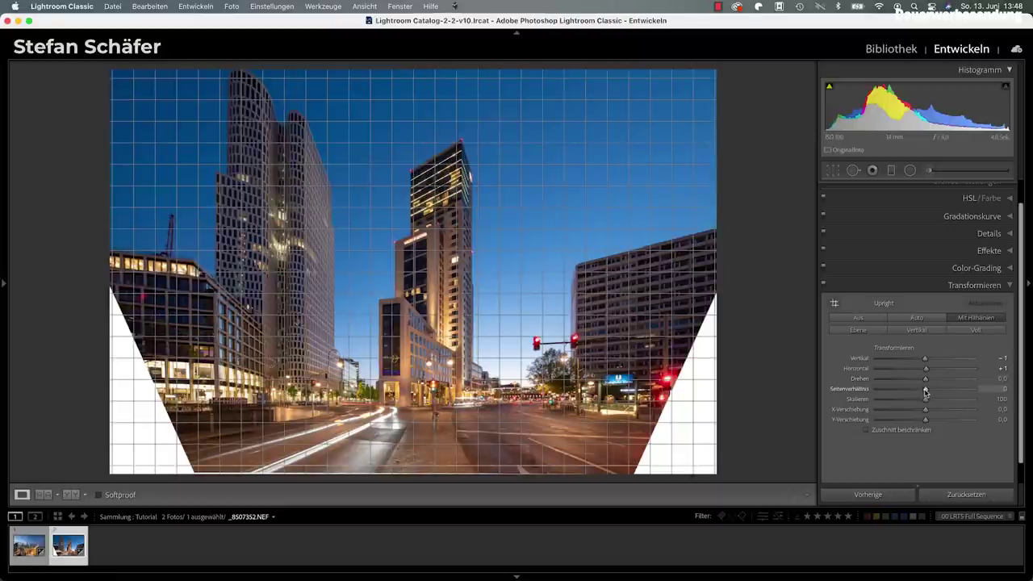
pyautogui.moveTo(926, 392)
pyautogui.mouseDown()
pyautogui.moveTo(996, 385)
pyautogui.moveTo(892, 393)
pyautogui.moveTo(969, 392)
pyautogui.moveTo(894, 392)
pyautogui.moveTo(934, 393)
pyautogui.moveTo(925, 392)
pyautogui.mouseUp()
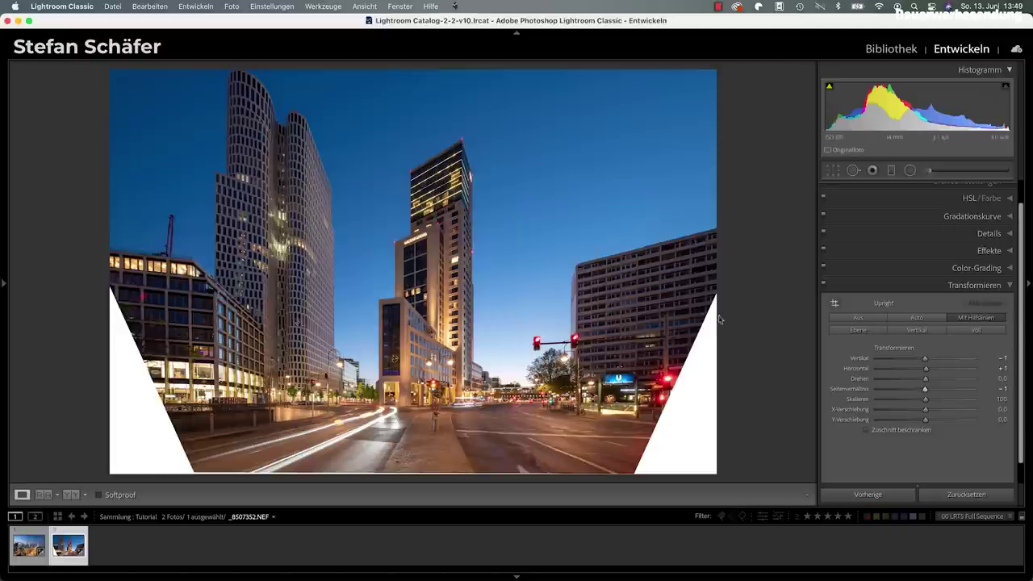
# - Lower the Aspect slider to −46 and confirm Scale stays at 100
pyautogui.click(907, 393)
pyautogui.moveTo(926, 392); pyautogui.dragTo(910, 391)
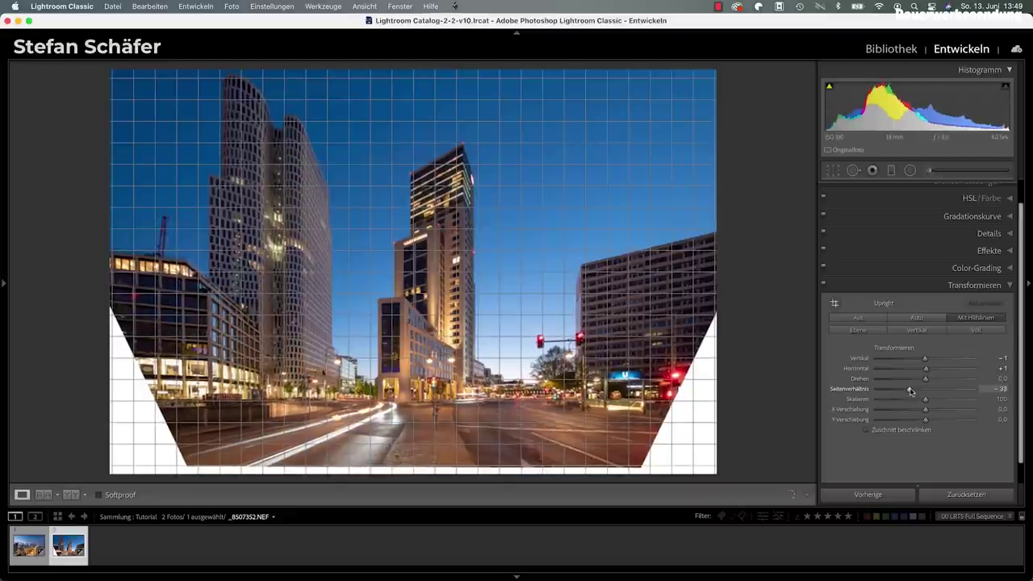
pyautogui.moveTo(910, 391); pyautogui.dragTo(909, 391)
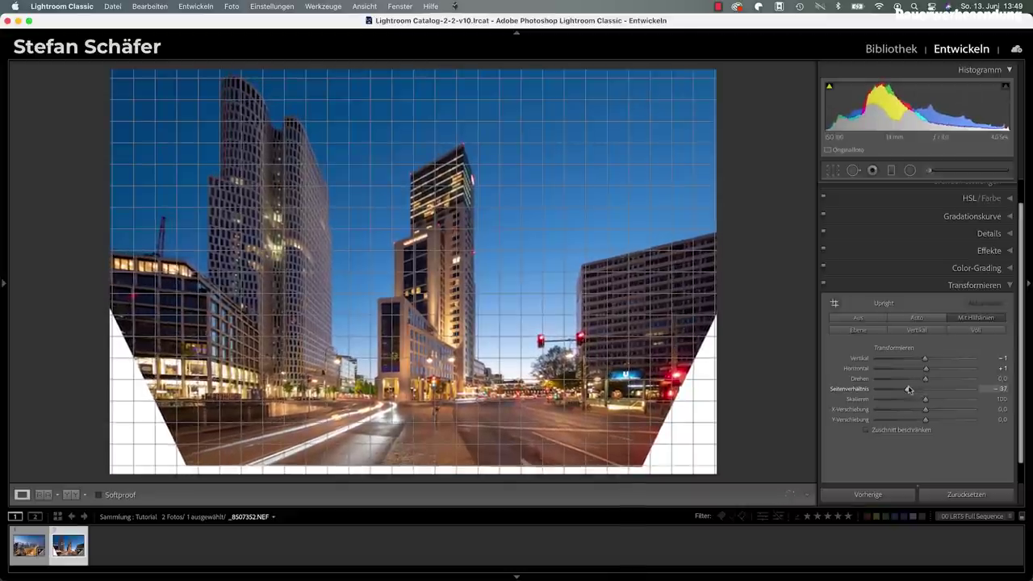
pyautogui.moveTo(909, 391); pyautogui.dragTo(908, 389)
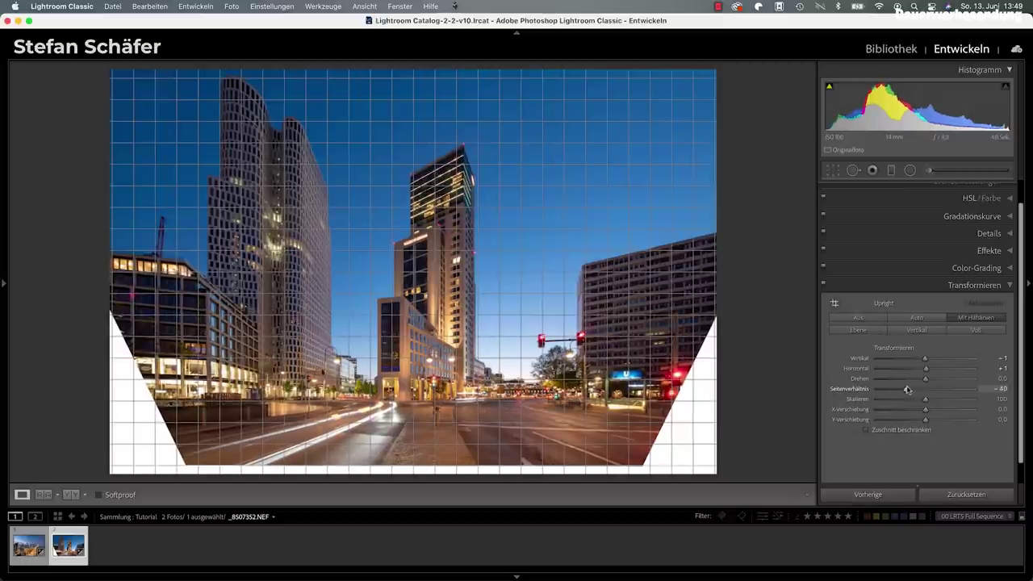
pyautogui.moveTo(907, 390); pyautogui.dragTo(904, 389)
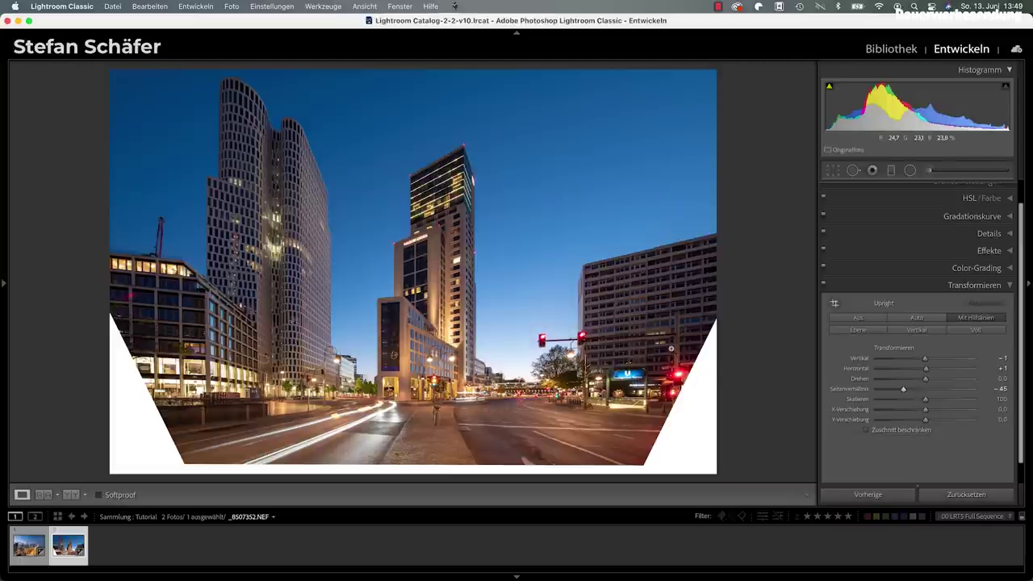
pyautogui.moveTo(903, 390); pyautogui.dragTo(909, 399)
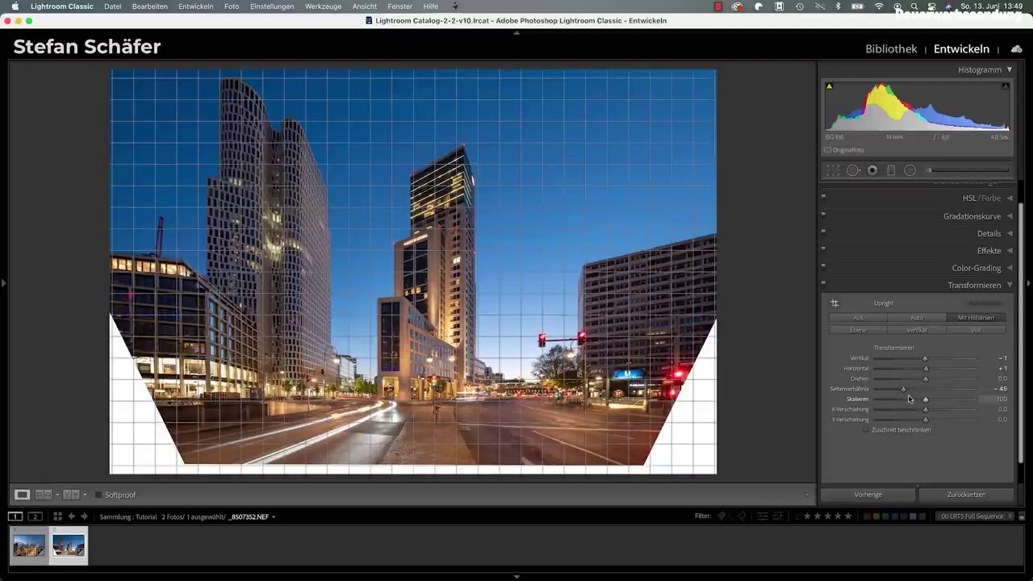
pyautogui.moveTo(915, 401); pyautogui.dragTo(926, 401)
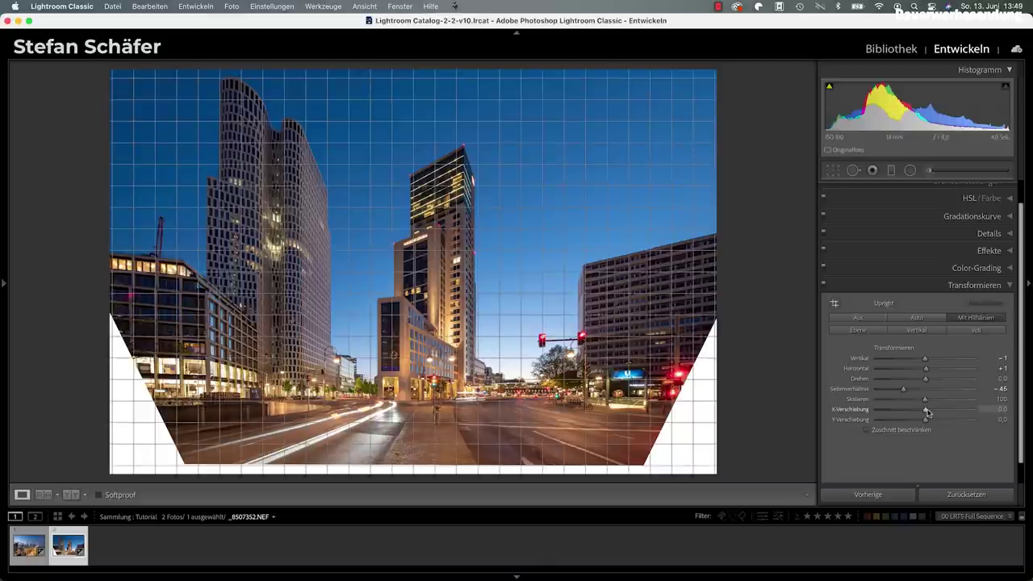
# - Shift the photo down to Y Offset −4.0, enable Constrain Crop, and start cropping
pyautogui.moveTo(925, 411); pyautogui.dragTo(927, 413)
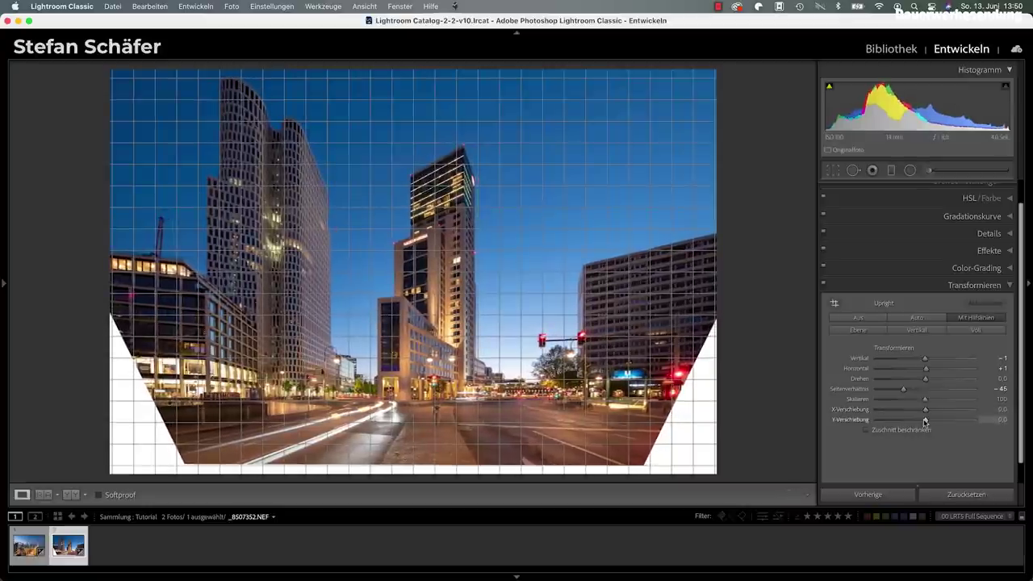
pyautogui.moveTo(925, 421); pyautogui.dragTo(922, 420)
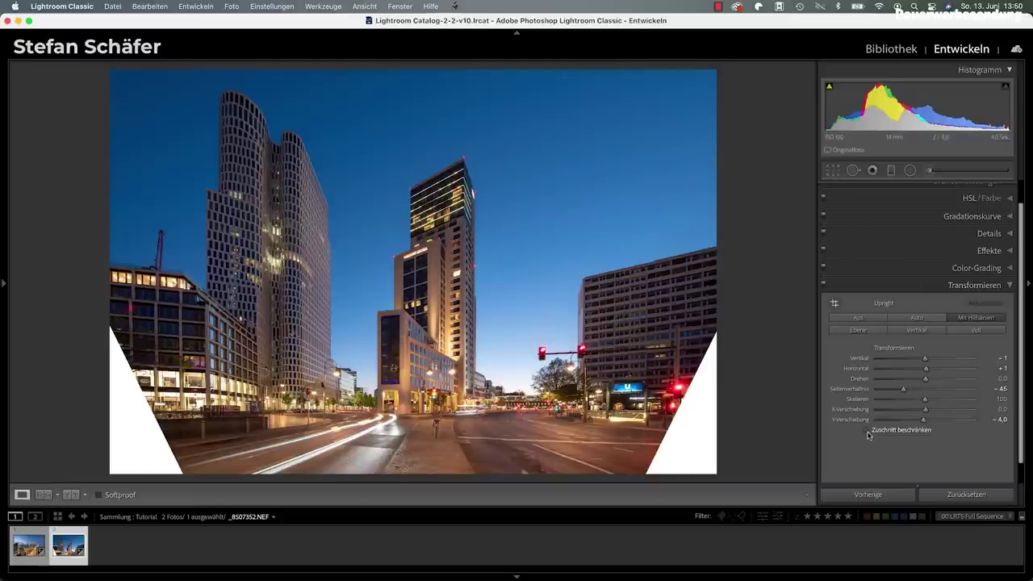
pyautogui.moveTo(867, 431)
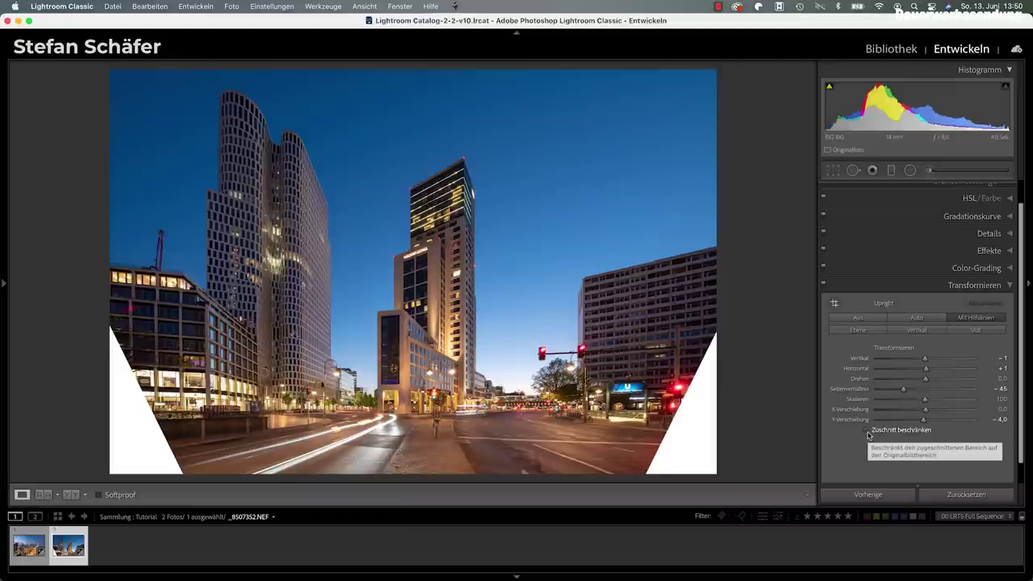
pyautogui.click(869, 434)
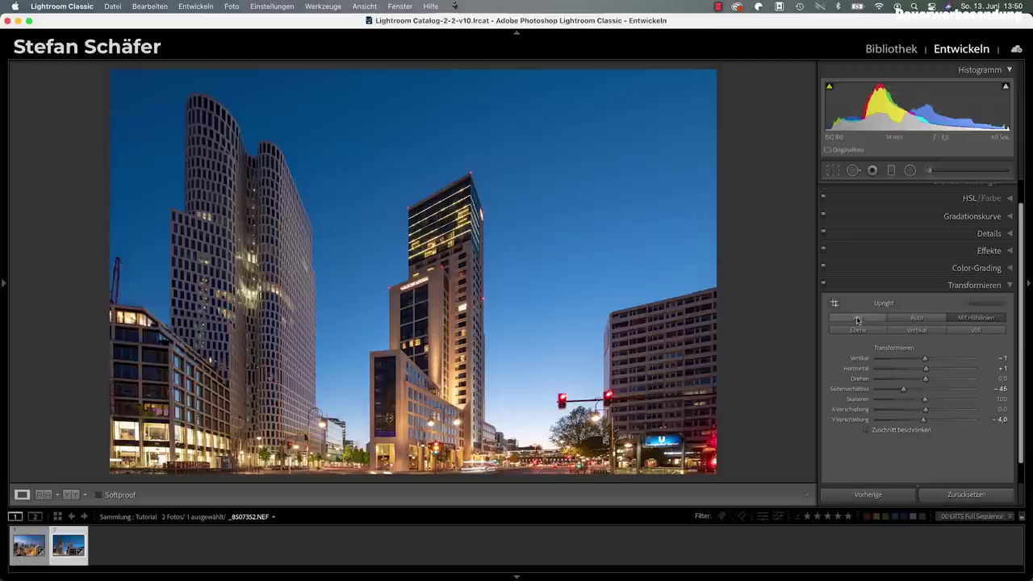
pyautogui.click(832, 170)
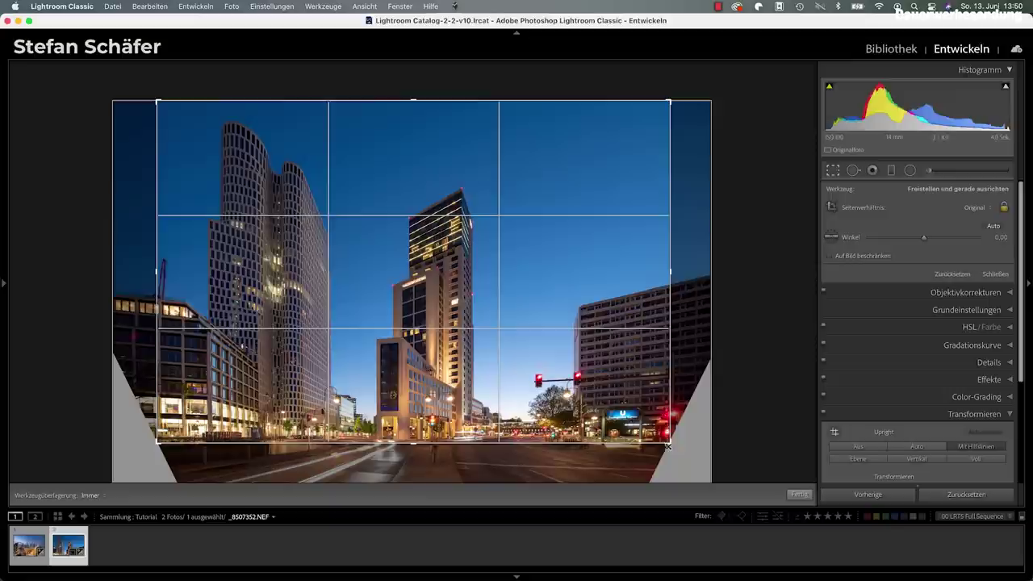
# - Crop the Berlin photo to a narrower, unlocked-proportion frame excluding the corner wedges
pyautogui.moveTo(670, 444); pyautogui.dragTo(659, 436)
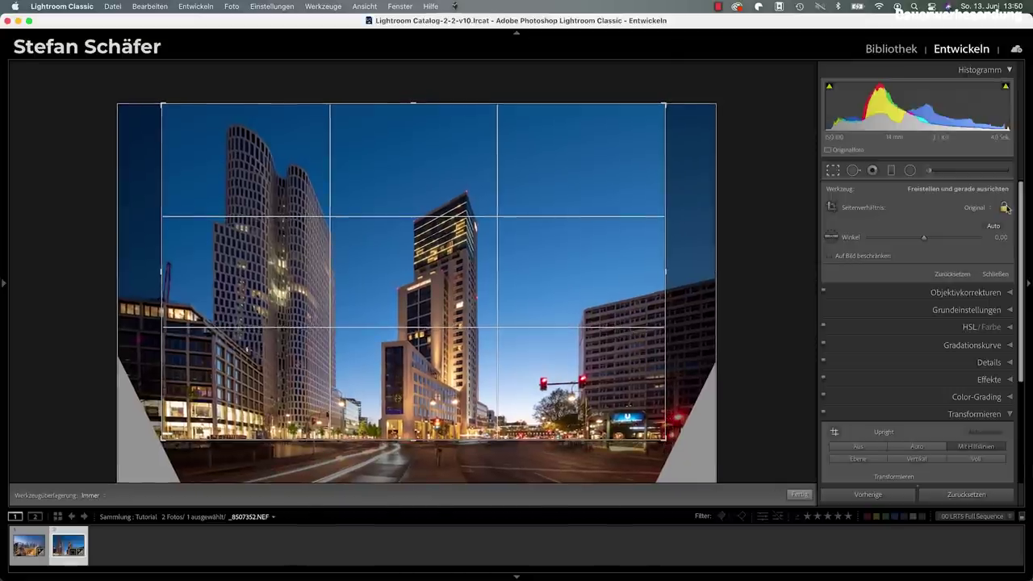
pyautogui.click(1004, 208)
pyautogui.moveTo(667, 444); pyautogui.dragTo(655, 473)
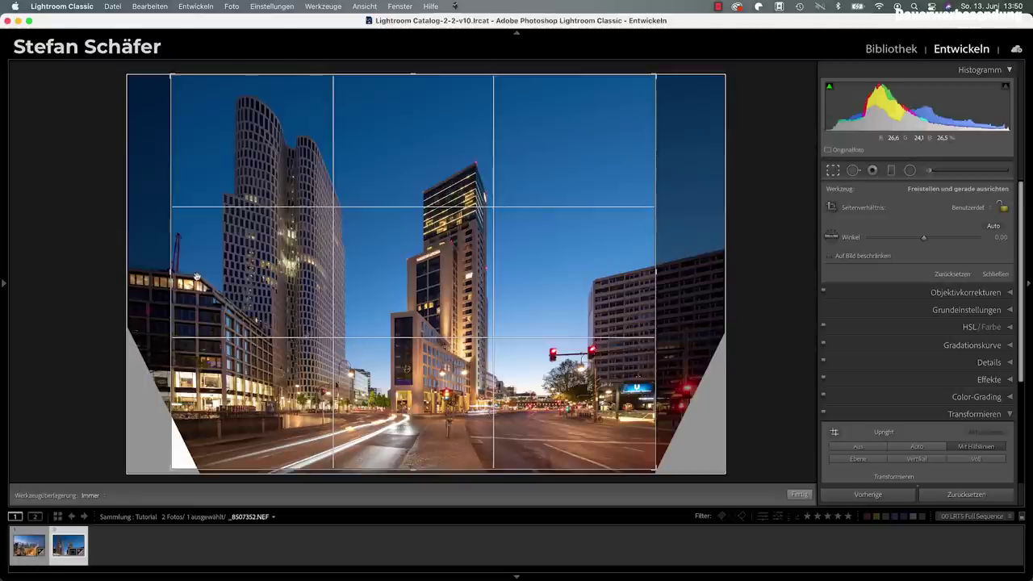
pyautogui.moveTo(172, 287); pyautogui.dragTo(186, 290)
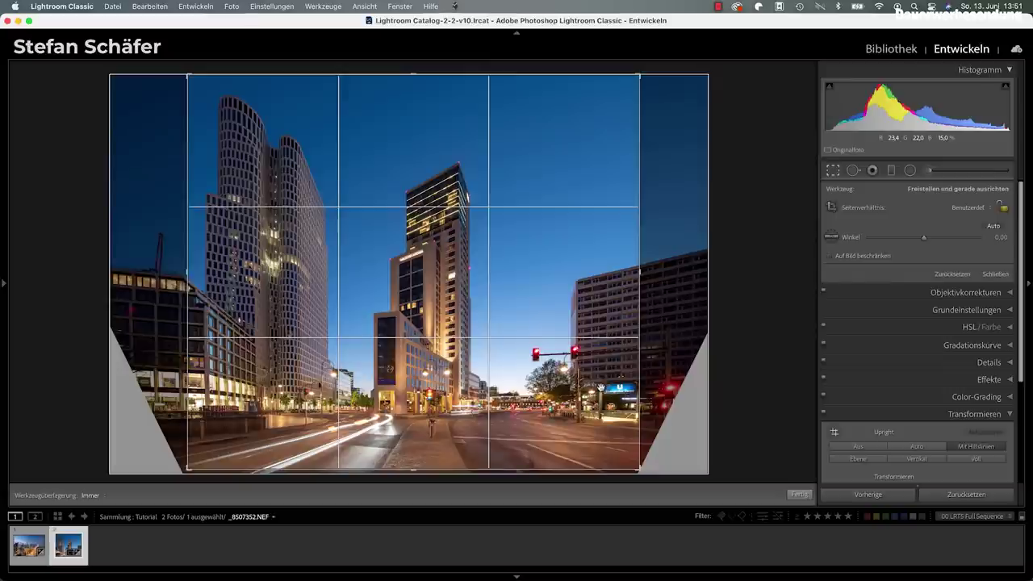
pyautogui.click(797, 494)
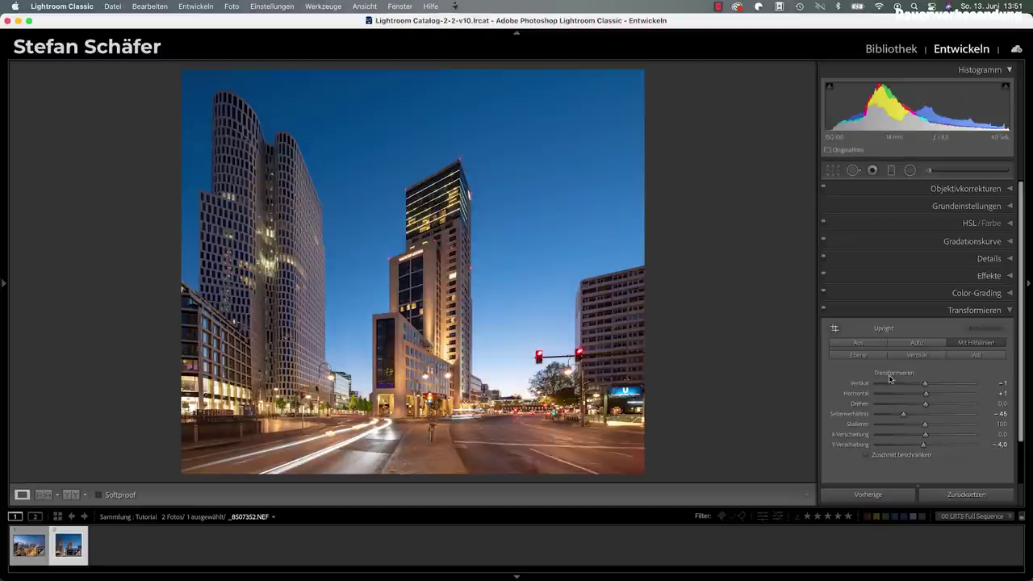
# - Set Aspect to −50, compare with the original, then move to the Dubai skyline photo
pyautogui.click(904, 416)
pyautogui.moveTo(904, 417); pyautogui.dragTo(900, 416)
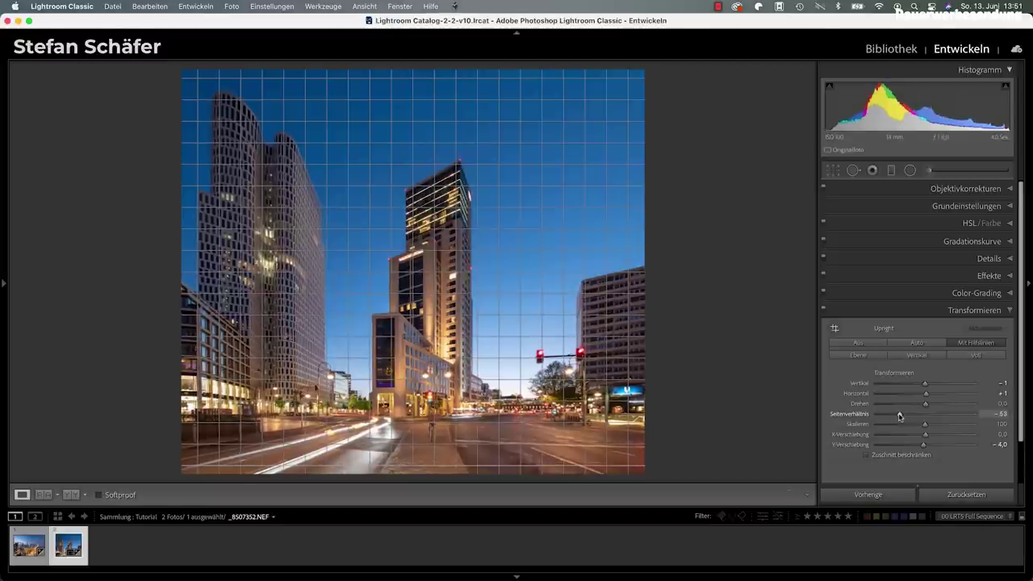
pyautogui.moveTo(900, 416); pyautogui.dragTo(902, 415)
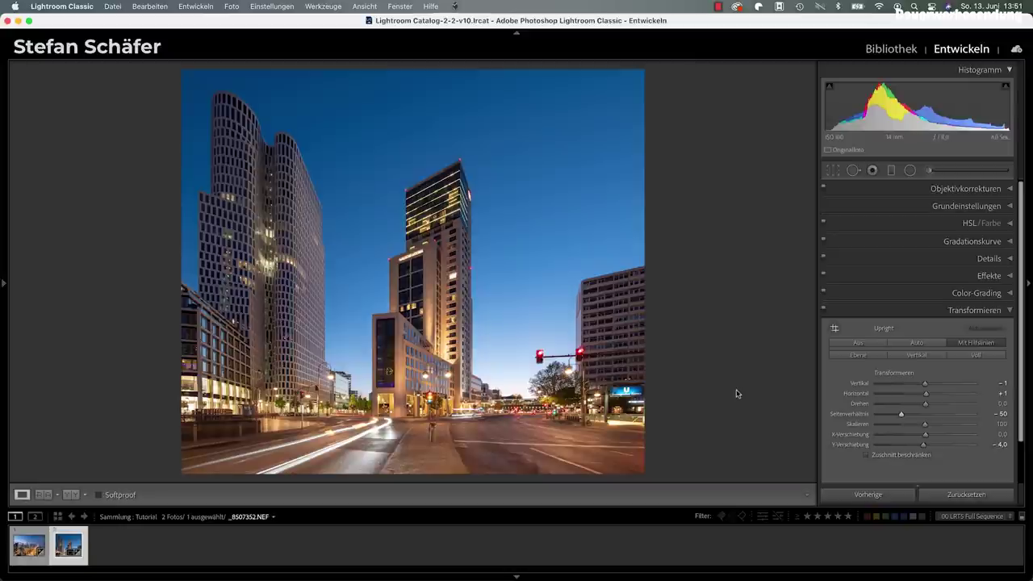
pyautogui.press('\\')
pyautogui.press('\\')
pyautogui.press('\\')
pyautogui.press('\\')
pyautogui.press('\\')
pyautogui.press('\\')
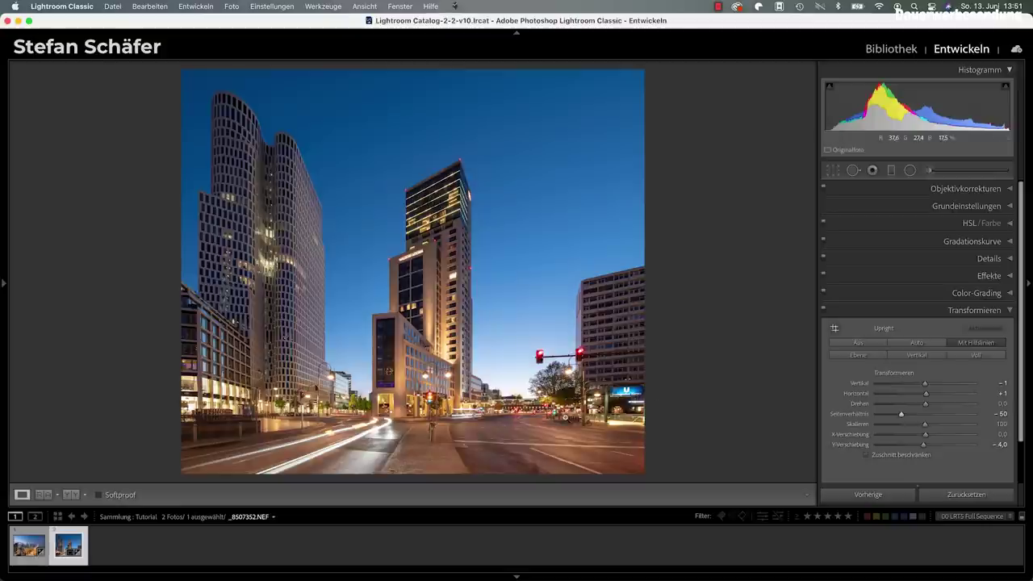
pyautogui.press('Left')
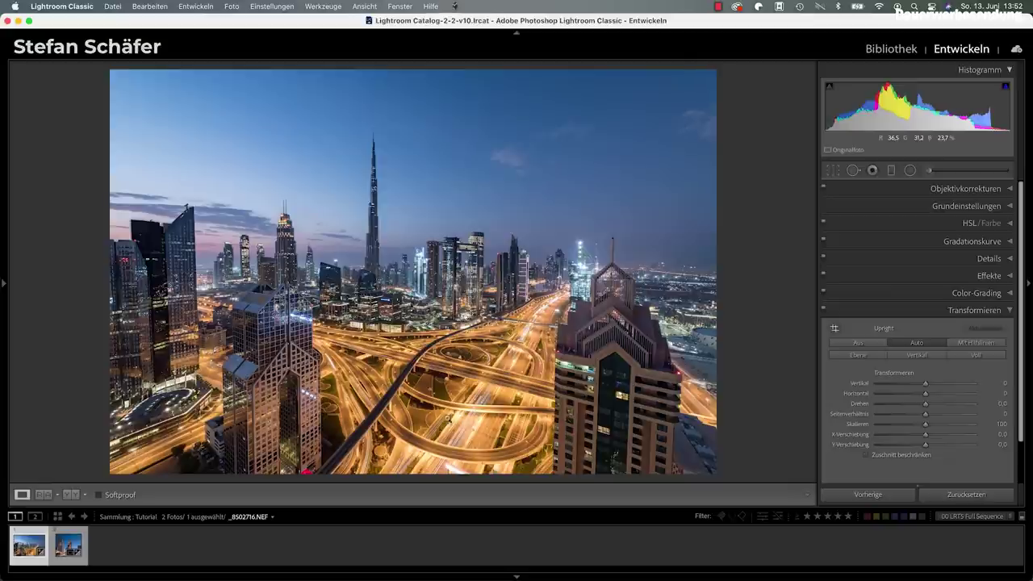
# - Turn off automatic Upright and draw guided vertical guides along the right and left tower edges
pyautogui.click(871, 342)
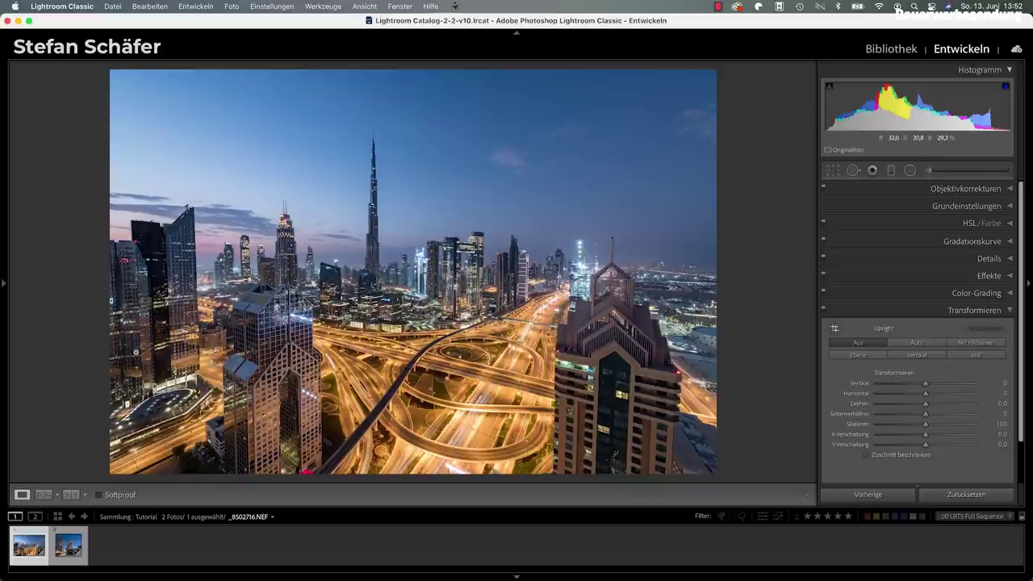
pyautogui.click(962, 344)
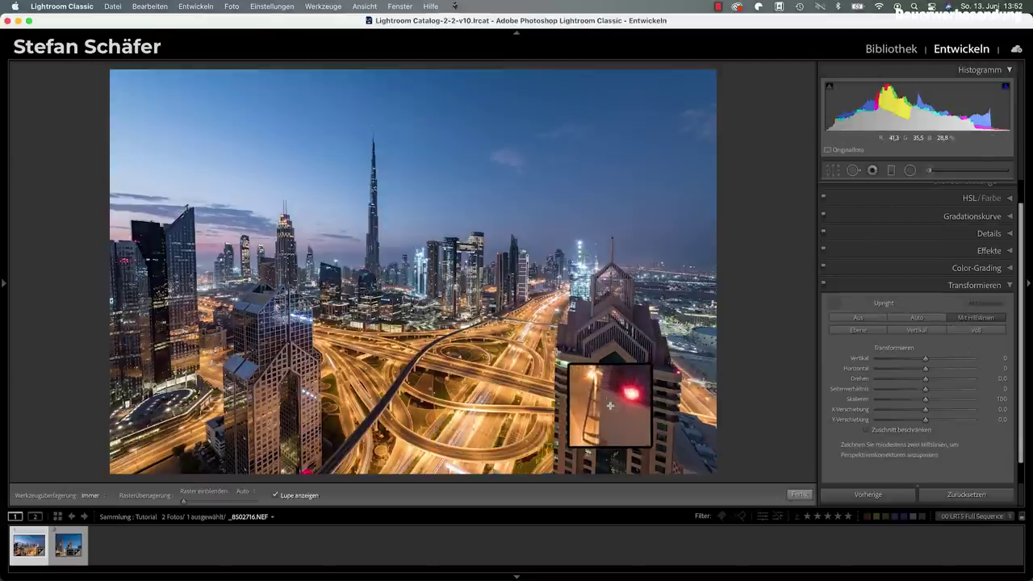
pyautogui.moveTo(553, 387); pyautogui.dragTo(584, 69)
pyautogui.moveTo(553, 386); pyautogui.dragTo(554, 446)
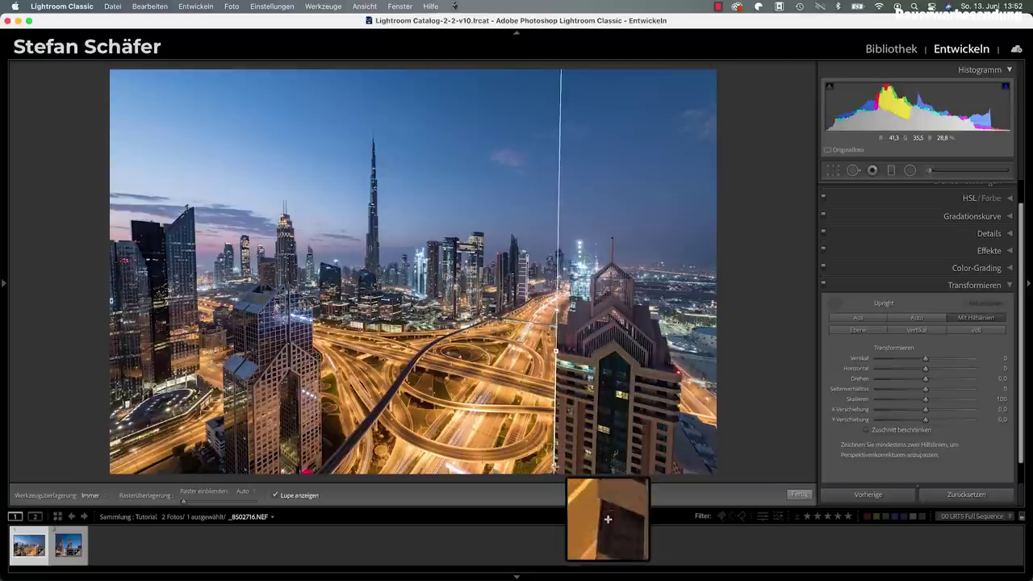
pyautogui.moveTo(555, 447); pyautogui.dragTo(555, 472)
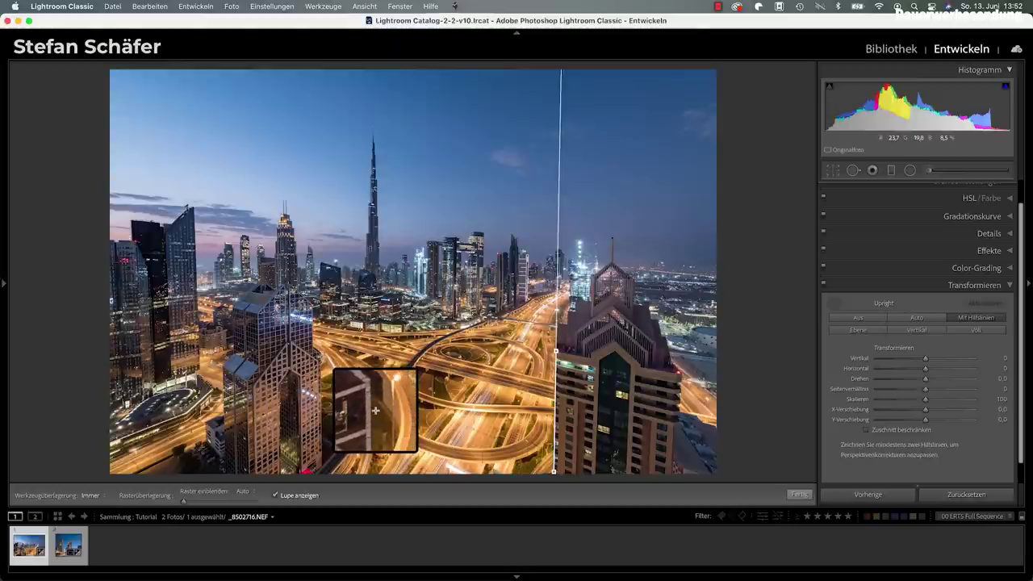
pyautogui.moveTo(321, 355); pyautogui.dragTo(321, 463)
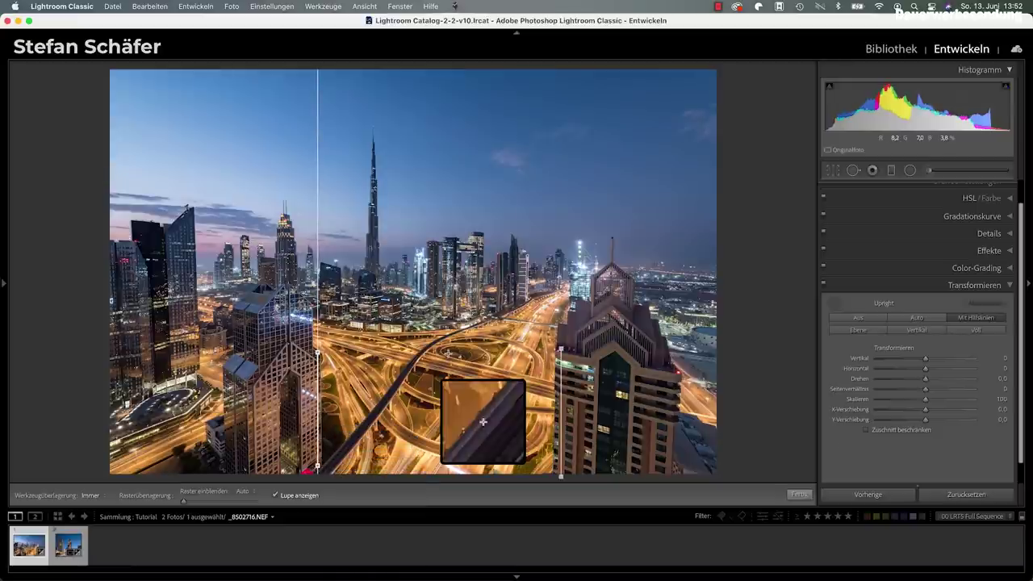
pyautogui.moveTo(321, 463); pyautogui.dragTo(321, 465)
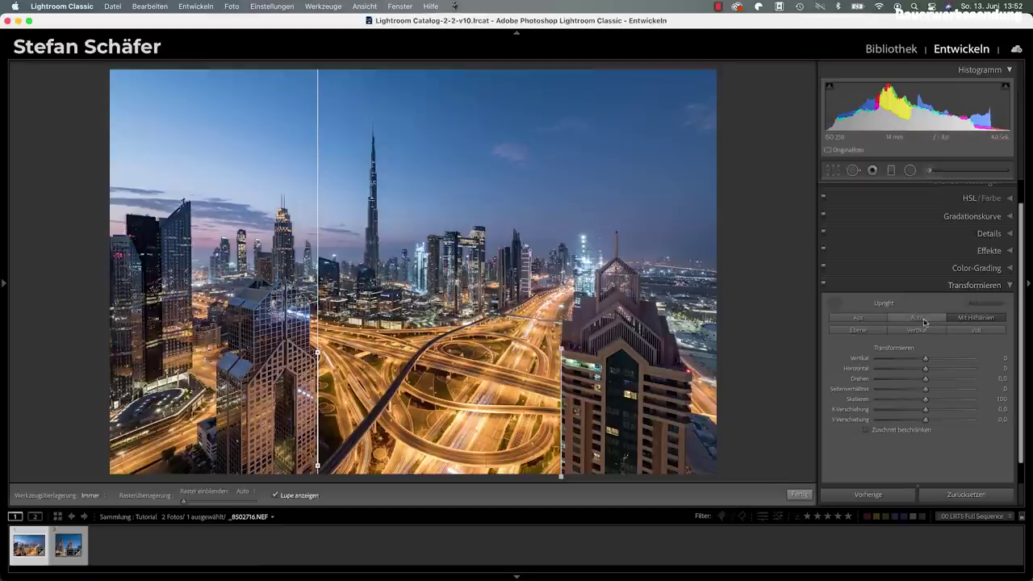
pyautogui.click(838, 310)
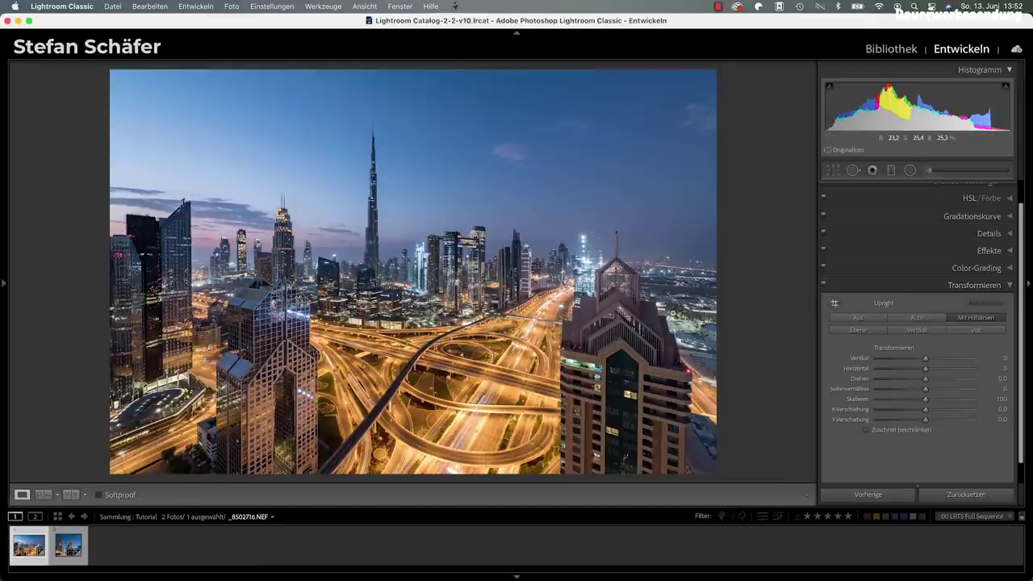
# - In Transform, set Aspect to −15, Horizontal to +4 and Rotate to +0.1
pyautogui.moveTo(927, 361); pyautogui.dragTo(918, 390)
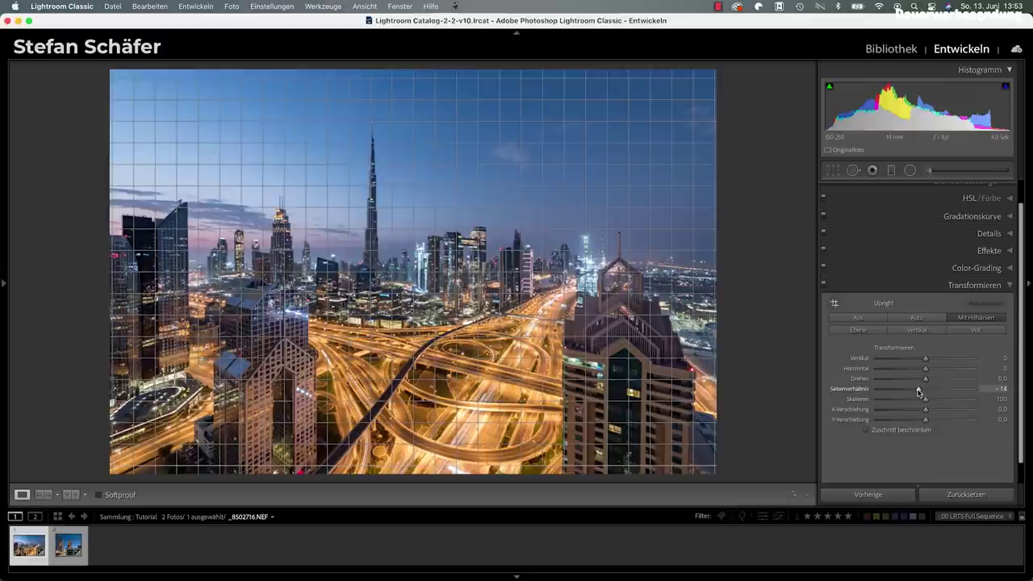
pyautogui.moveTo(919, 392); pyautogui.dragTo(918, 393)
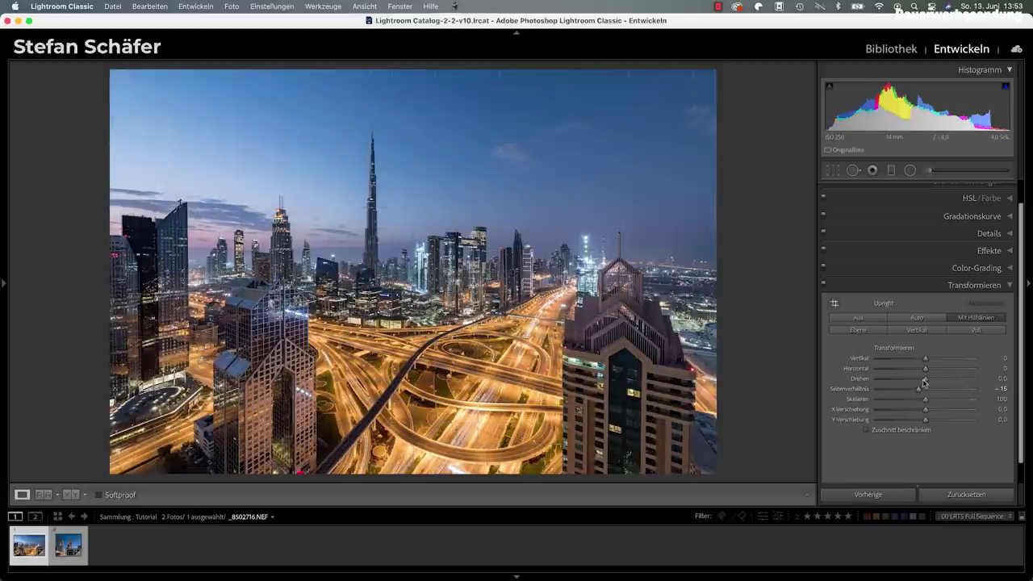
pyautogui.moveTo(925, 370); pyautogui.dragTo(927, 370)
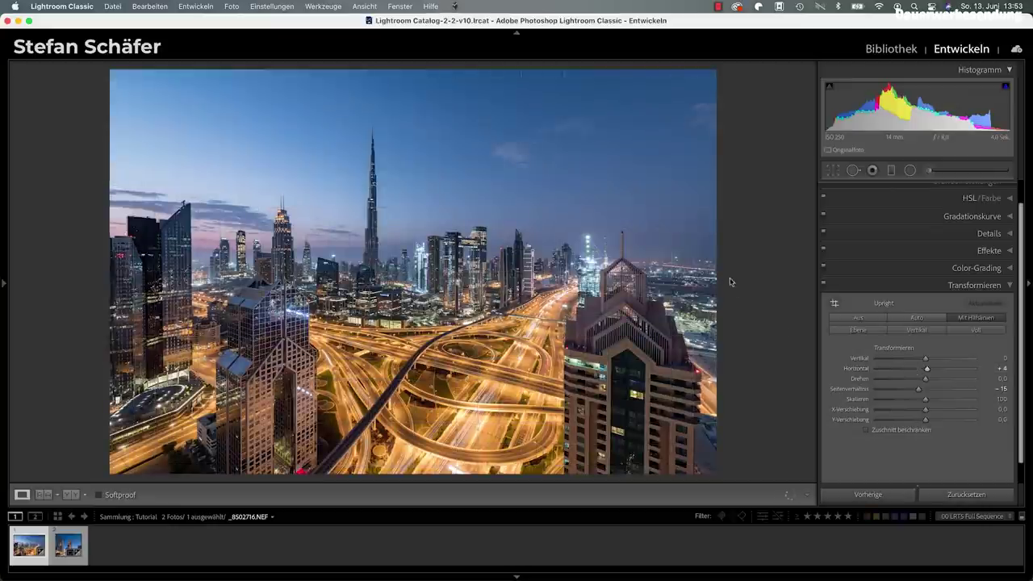
pyautogui.moveTo(926, 379); pyautogui.dragTo(928, 382)
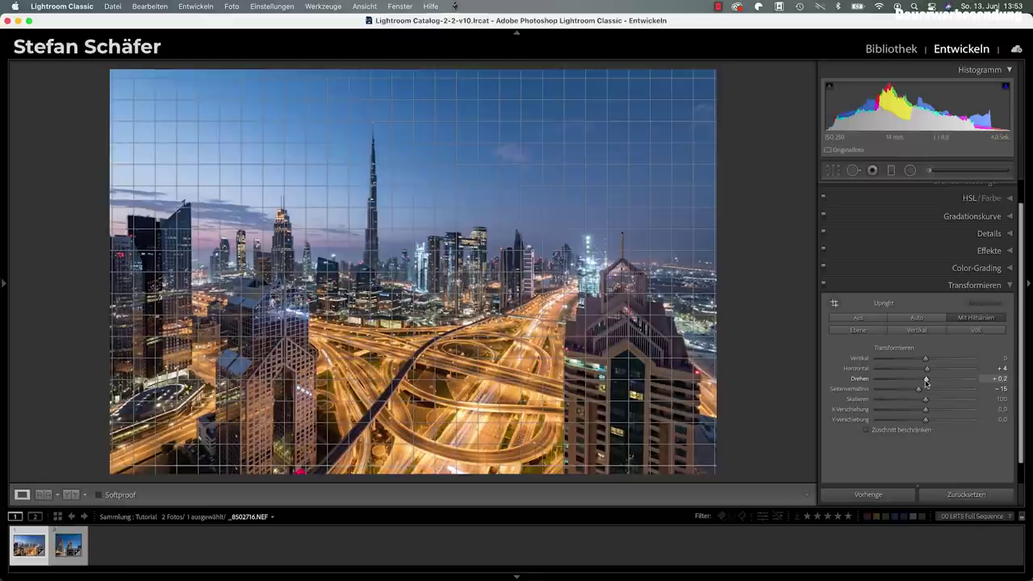
pyautogui.moveTo(927, 383); pyautogui.dragTo(926, 384)
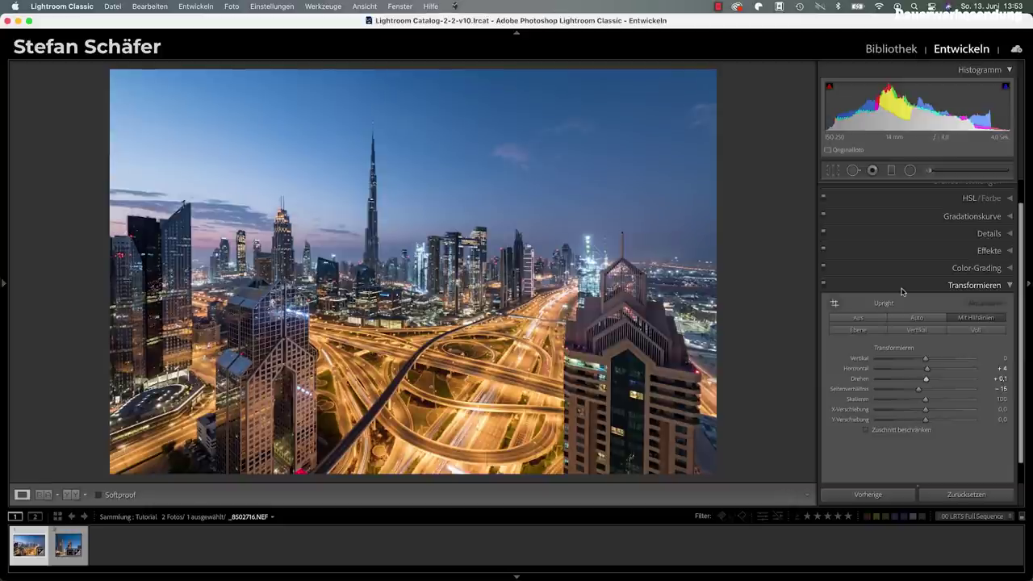
pyautogui.press('super+alt+o')
pyautogui.press('\\')
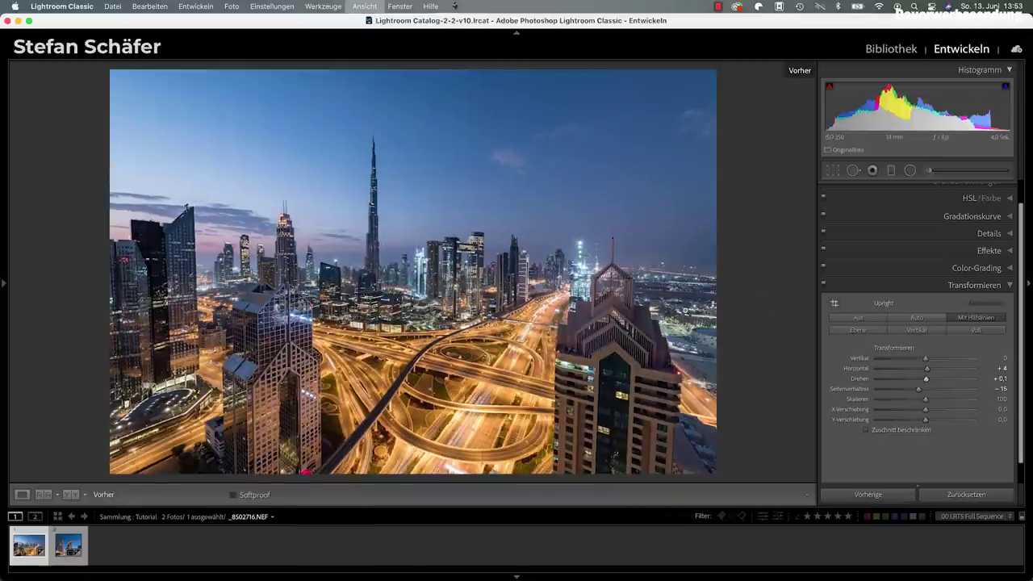
pyautogui.press('\\')
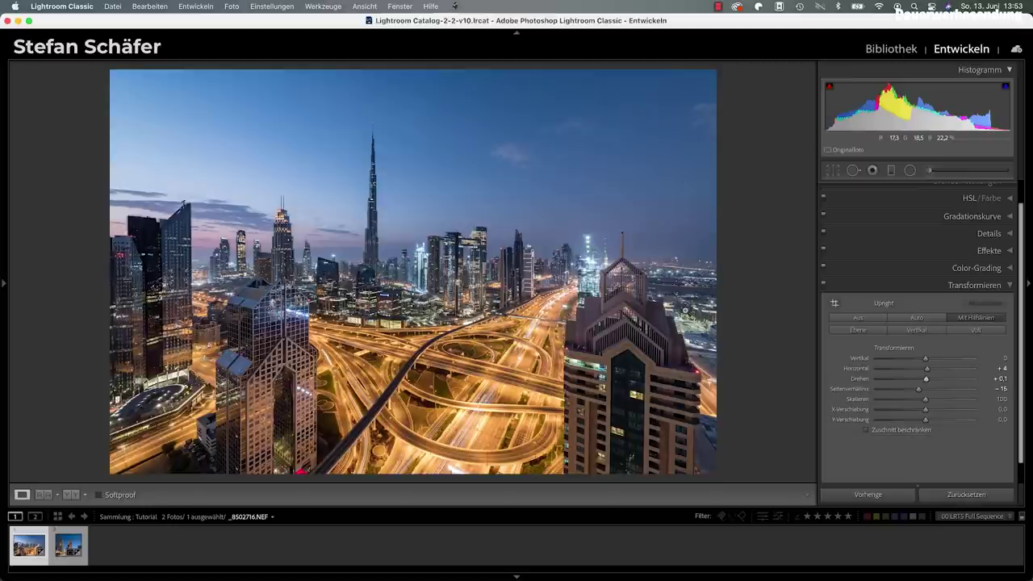
pyautogui.moveTo(918, 384); pyautogui.dragTo(916, 392)
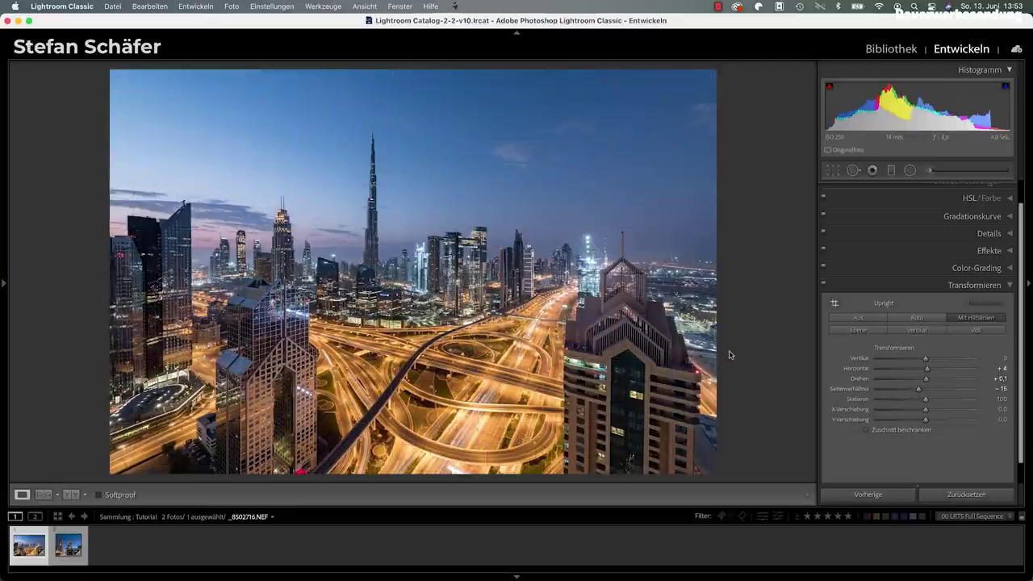